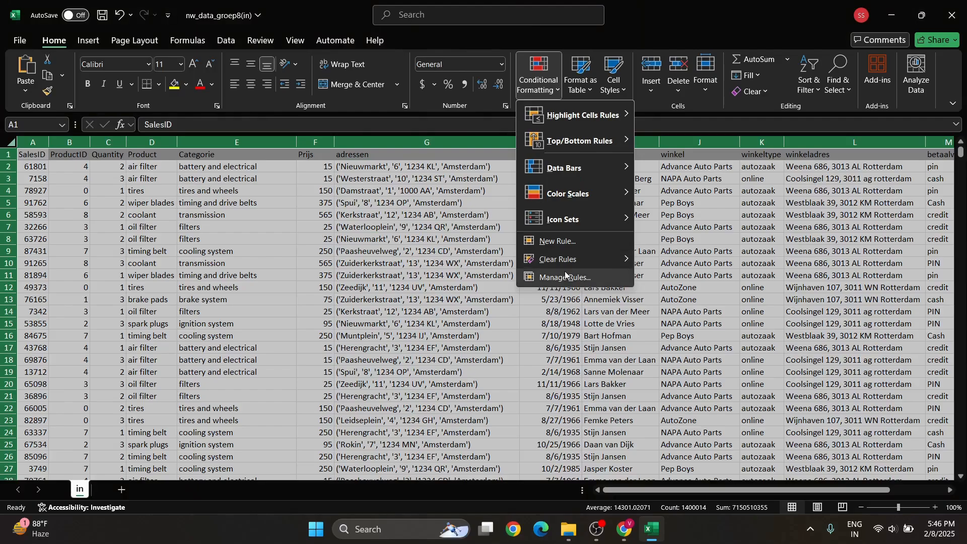
- Start a new conditional formatting rule for the whole sheet that uses the formula =row()=cell("row")
click(567, 244)
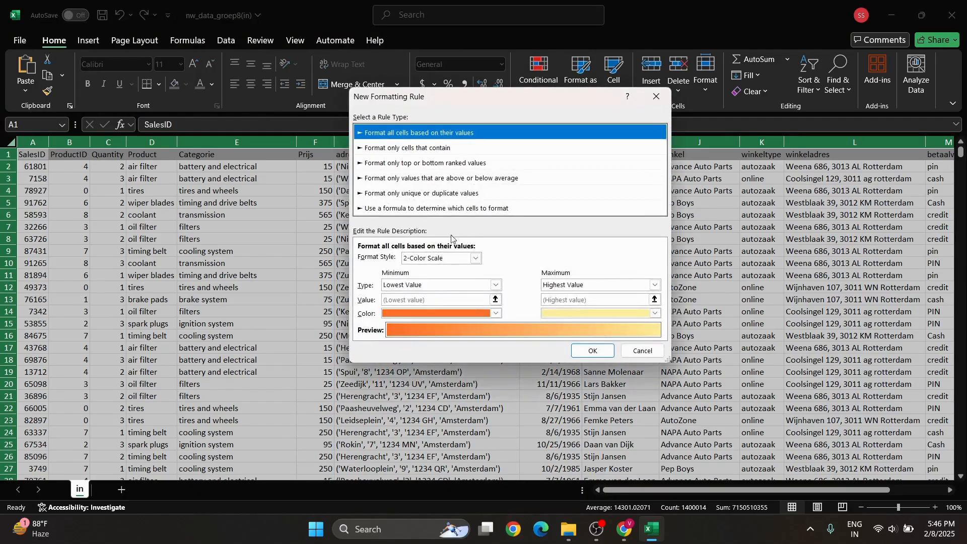
click(452, 208)
click(458, 258)
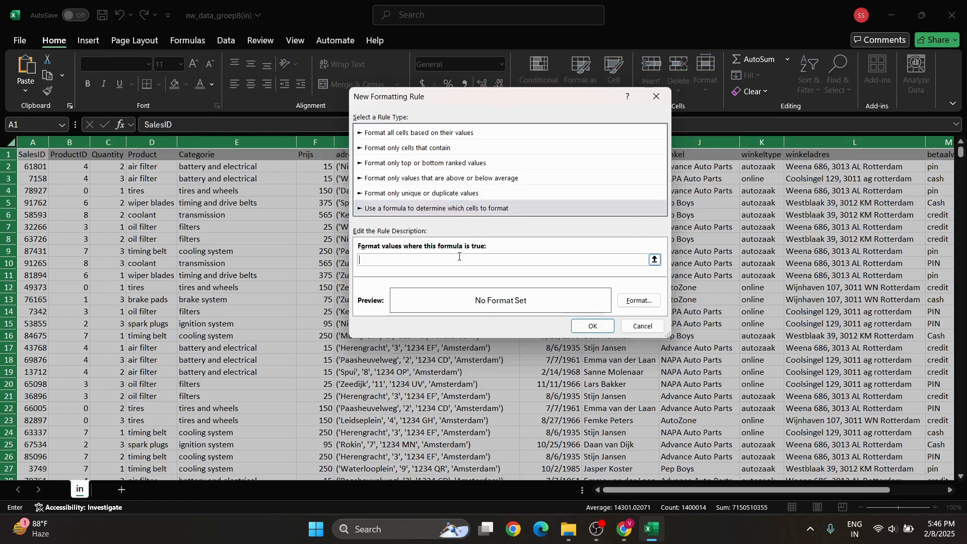
text(=roe)
key(BackSpace)
text(w()=cell()
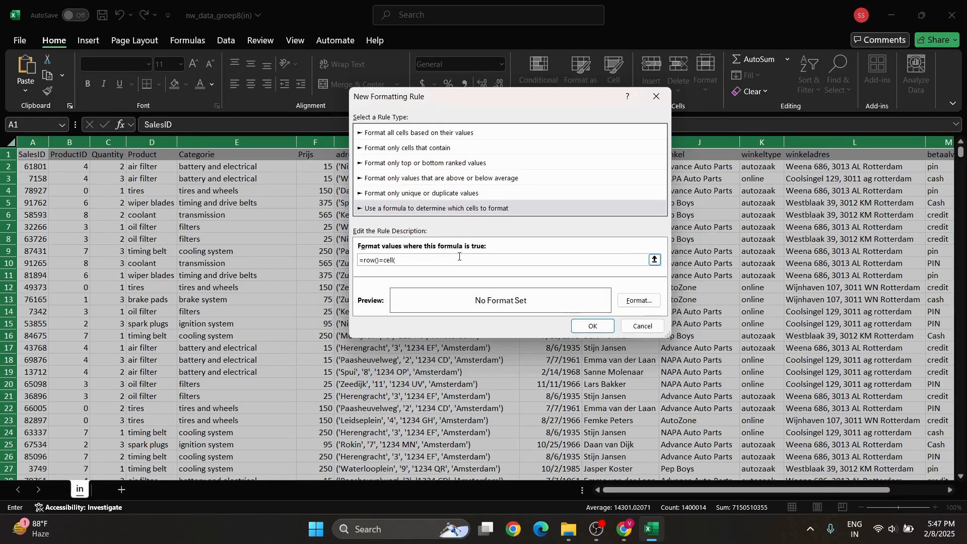
text("row)
- Give the row rule a light orange fill, apply it to the sheet and select the adressen header cell G1
click(637, 303)
click(487, 66)
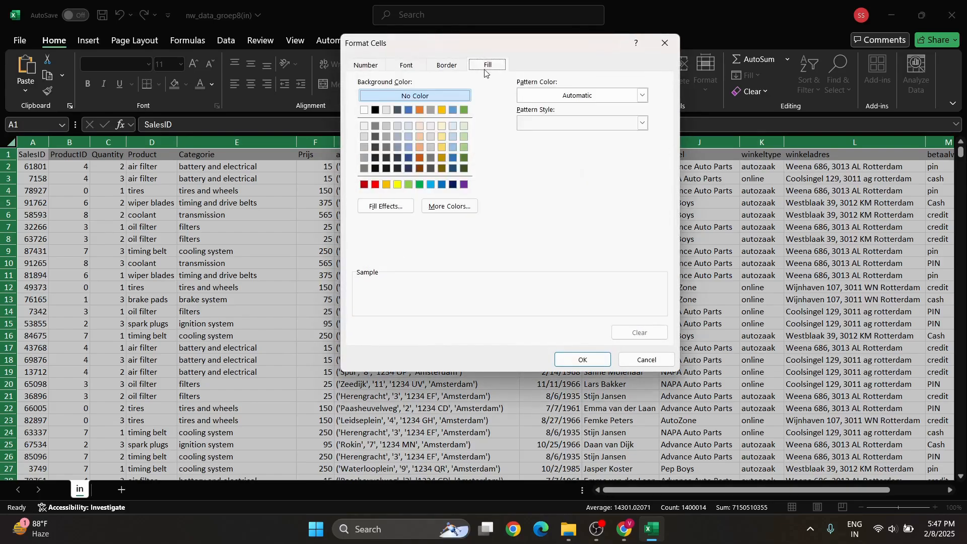
click(419, 137)
click(579, 359)
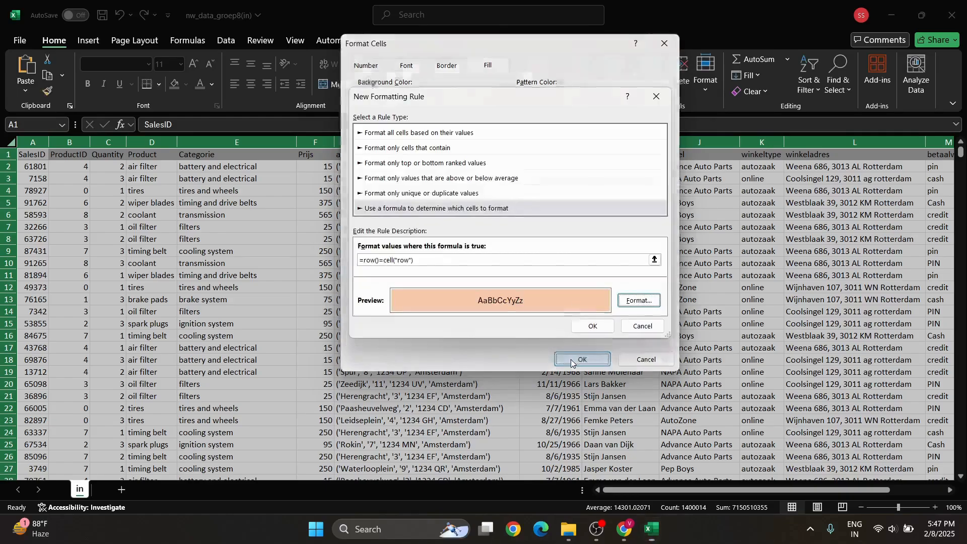
click(592, 327)
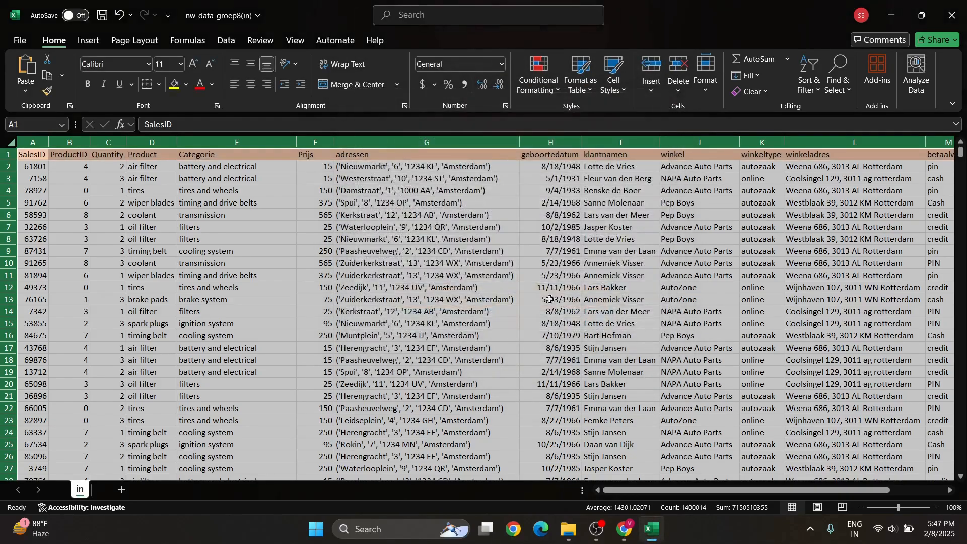
click(432, 156)
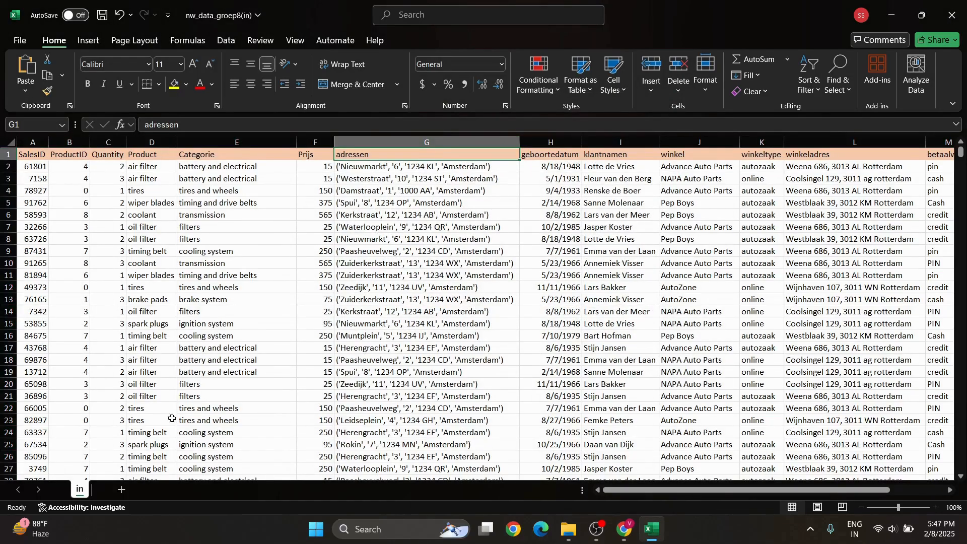
- Open the code of sheet "in" and write a private Worksheet_SelectionChange procedure declaration with the argument ByVal Target As Range
right_click(81, 490)
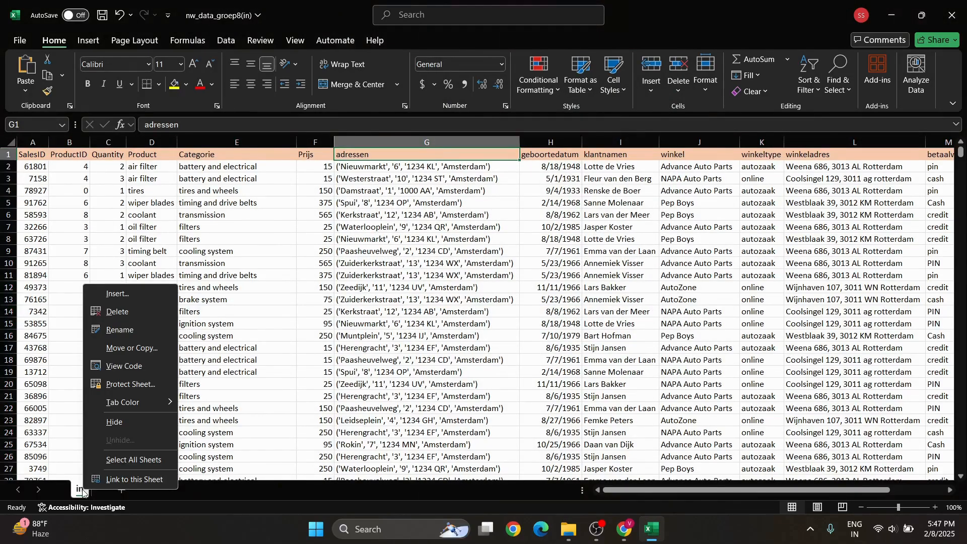
click(121, 367)
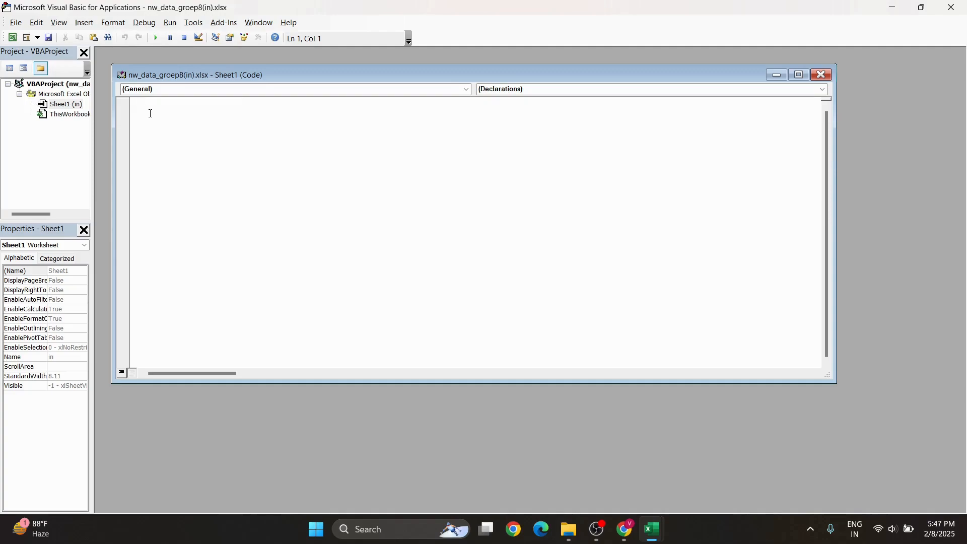
text(Pric)
text(a)
text(te)
text( Sib)
text( WOrkshee)
text(t_)
text( Se)
text(l)
text(ection)
text(Change)
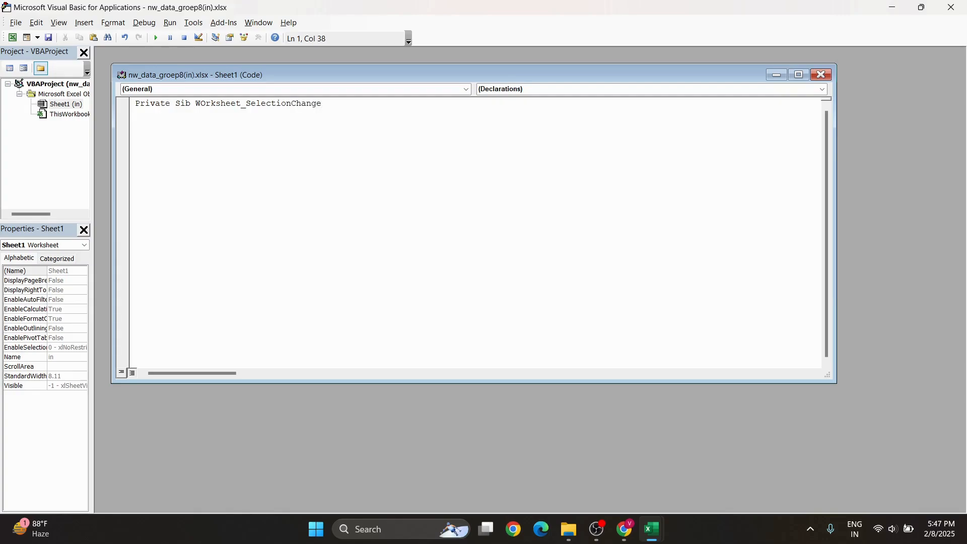
text( (ByVal Target As )
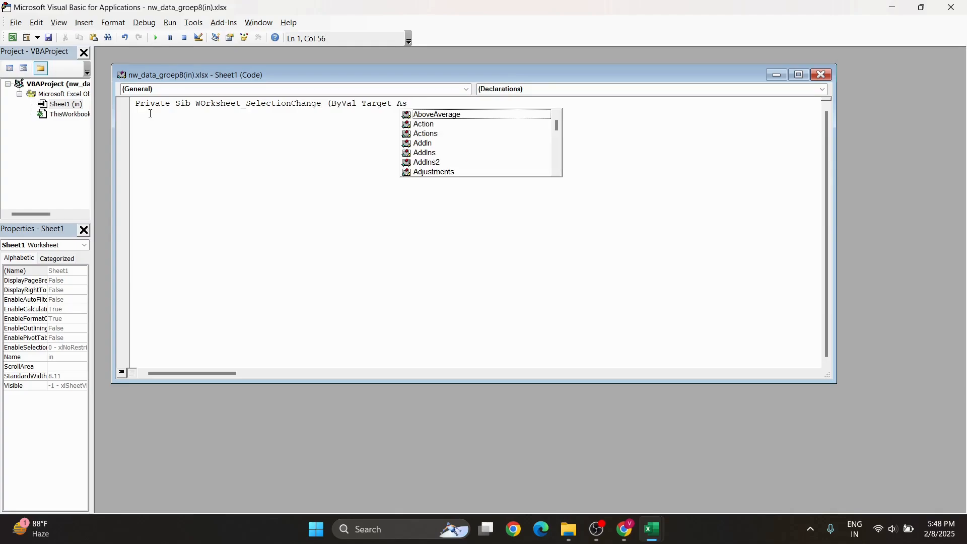
text(Rang)
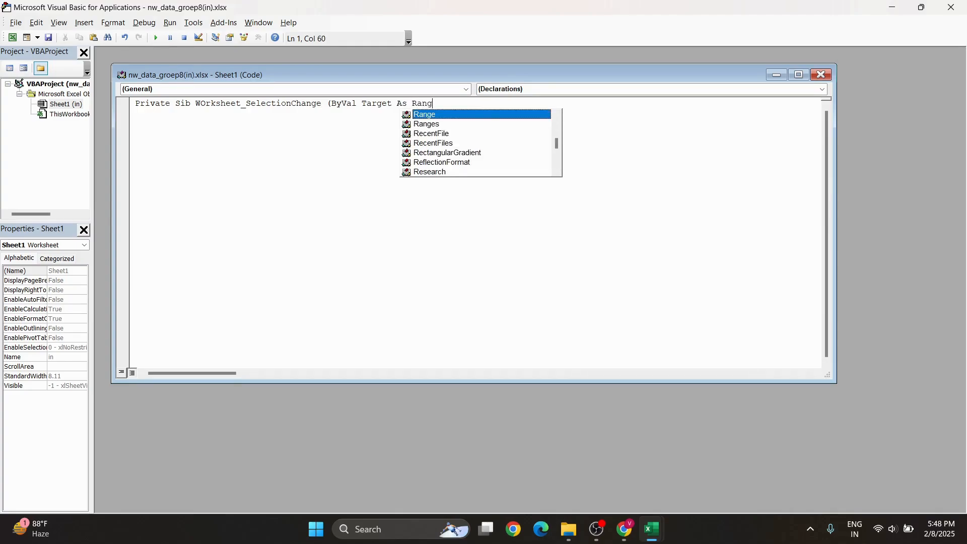
text(e))
click(152, 118)
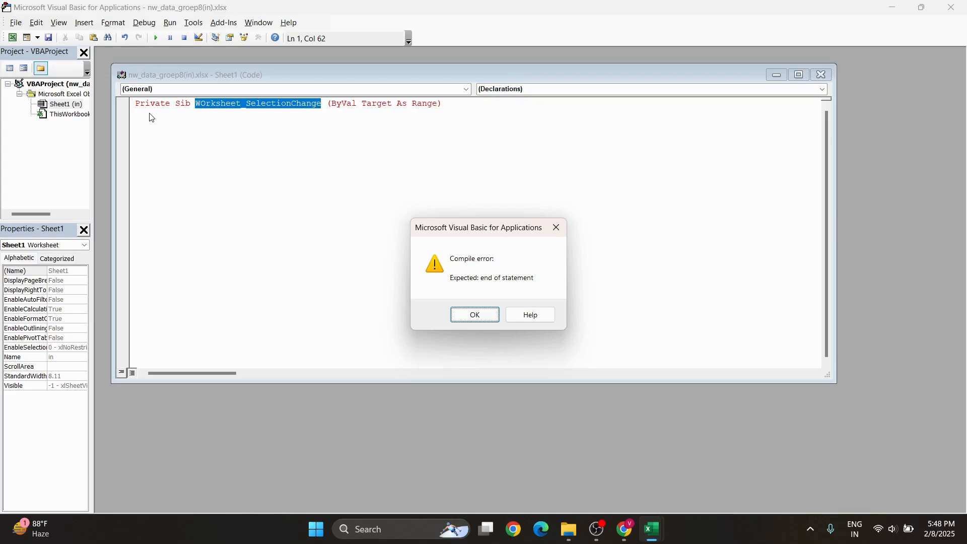
key(Return)
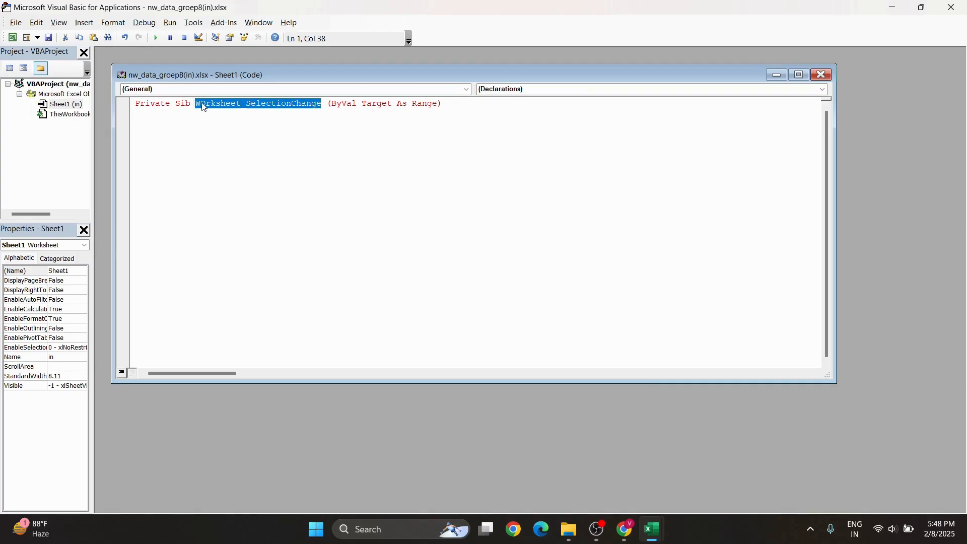
- Correct the misspelled second keyword of the declaration to Sub and start a new line for the procedure body
click(185, 104)
key(BackSpace)
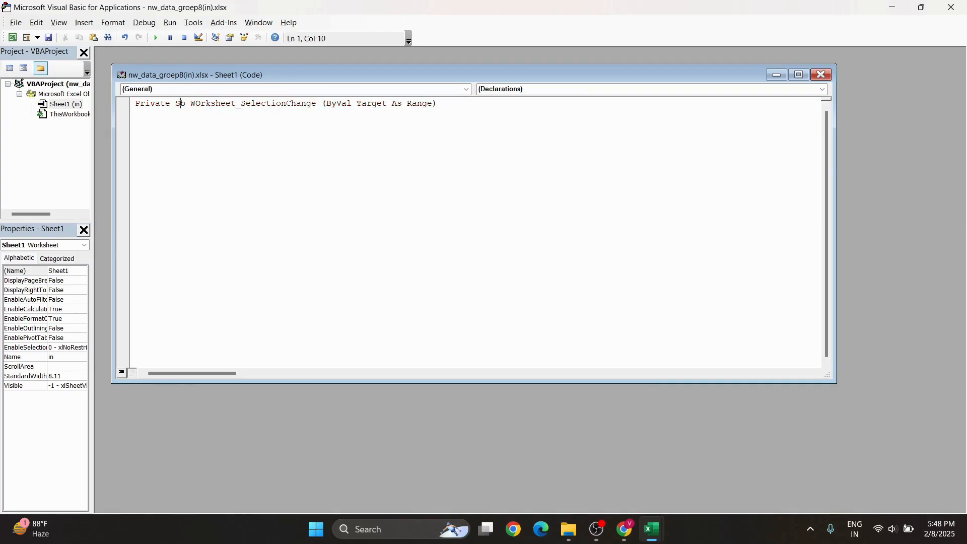
text(U)
text(=u)
key(BackSpace)
key(BackSpace)
key(BackSpace)
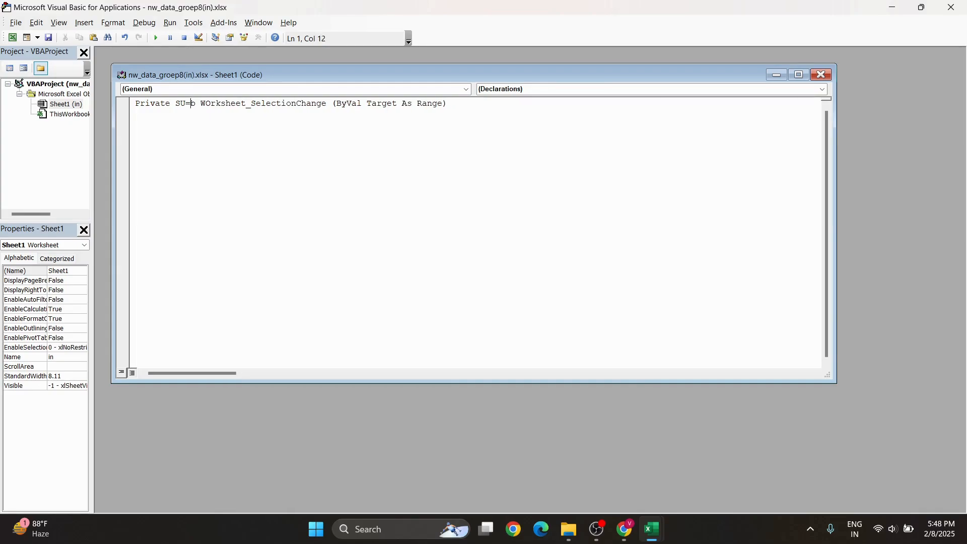
text(u)
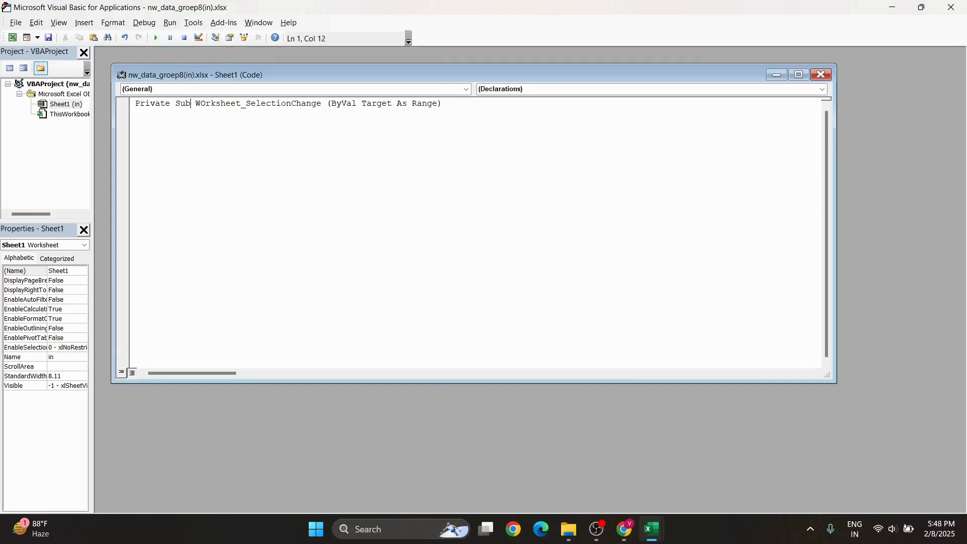
key(Right)
key(Right)
key(Right)
key(Right)
key(Right)
key(Right)
key(Right)
key(Right)
key(Right)
key(Right)
key(Right)
key(Right)
key(Right)
key(Right)
key(Right)
key(Right)
key(Right)
key(Right)
key(Right)
key(Right)
key(Return)
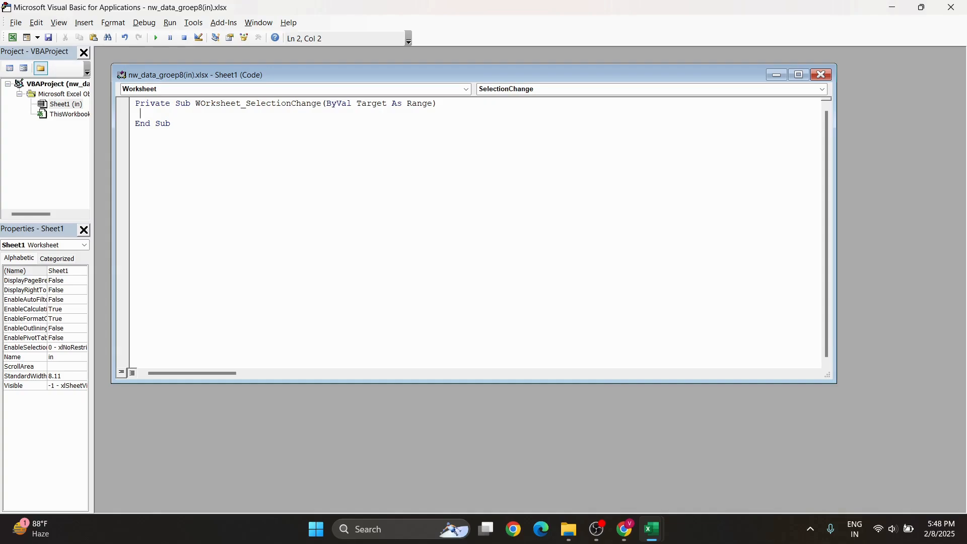
- Add Target.Calculate inside the SelectionChange procedure, and save the workbook before returning to the worksheet
text(Target.Cal)
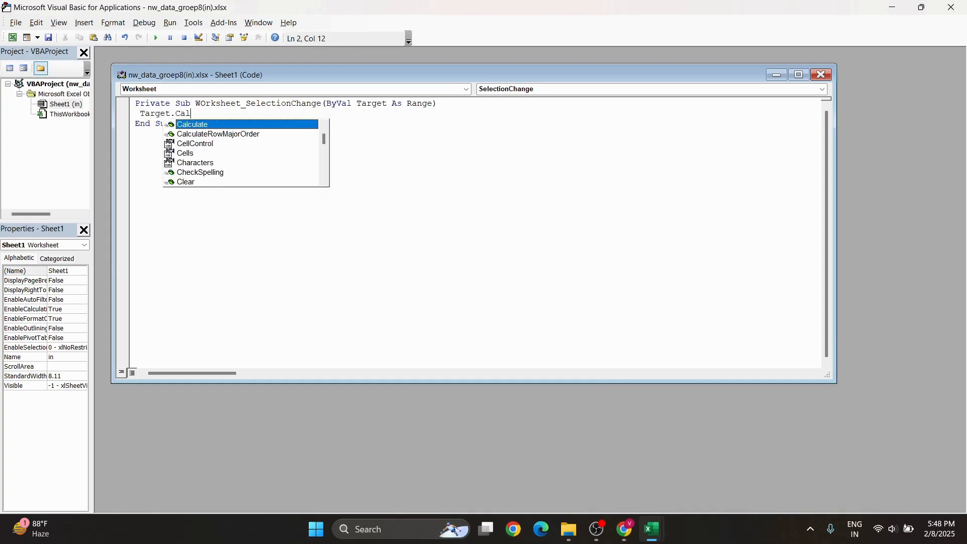
key(Tab)
key(ctrl+s)
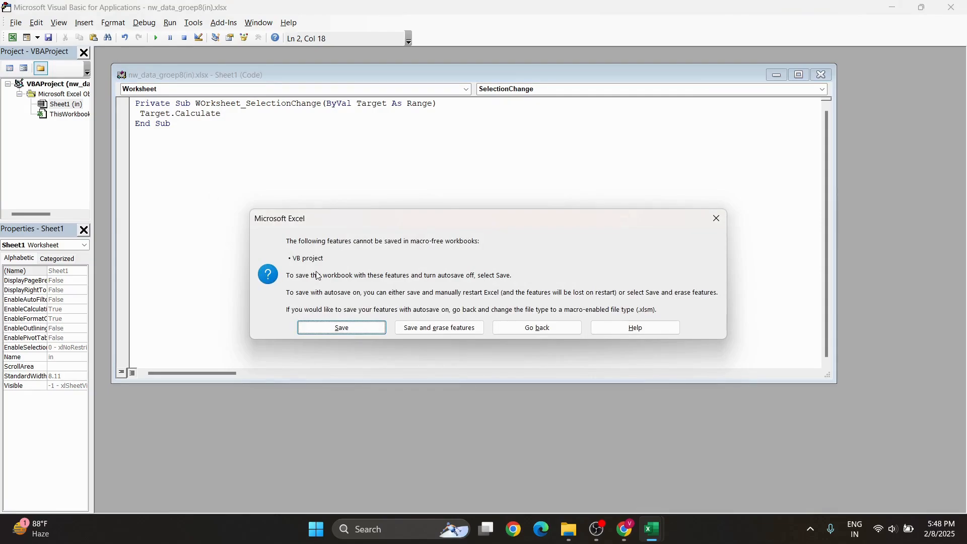
click(318, 329)
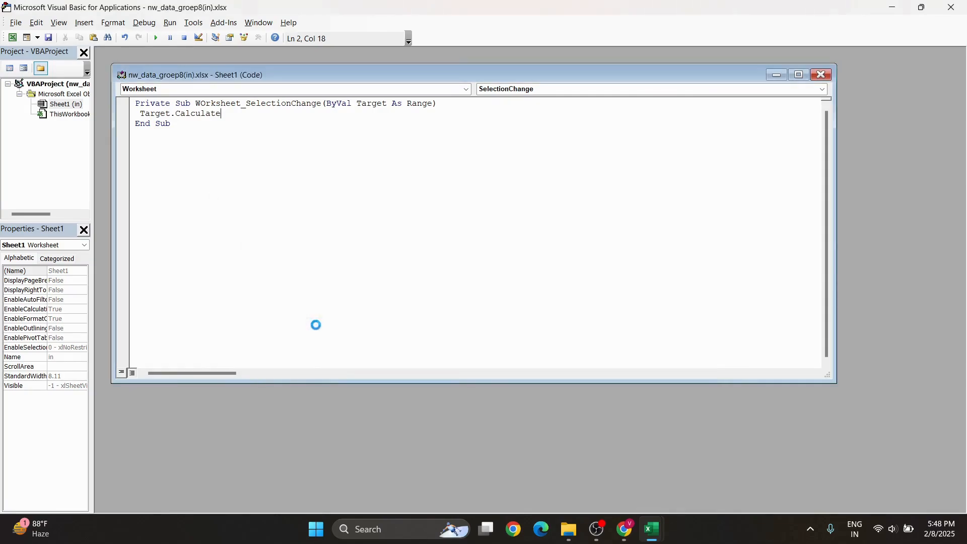
click(16, 22)
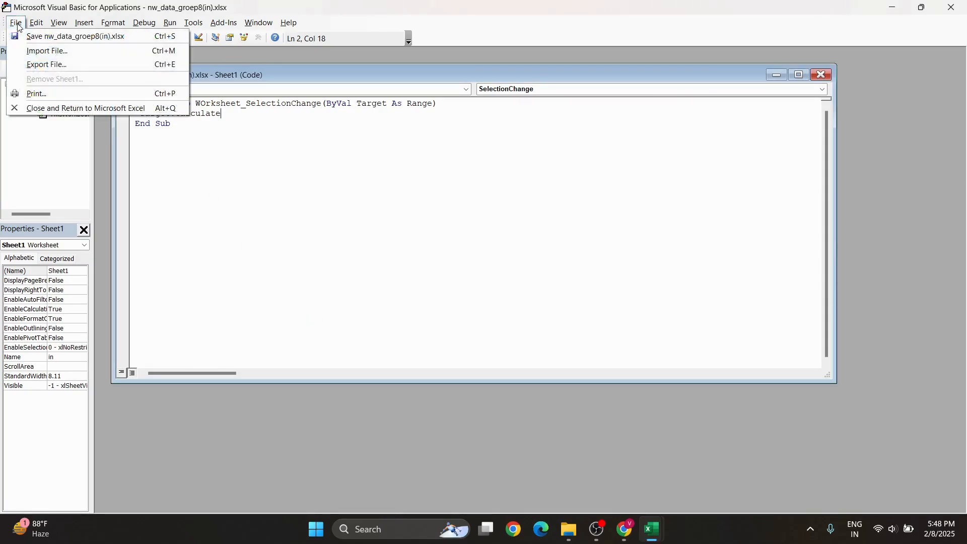
click(37, 106)
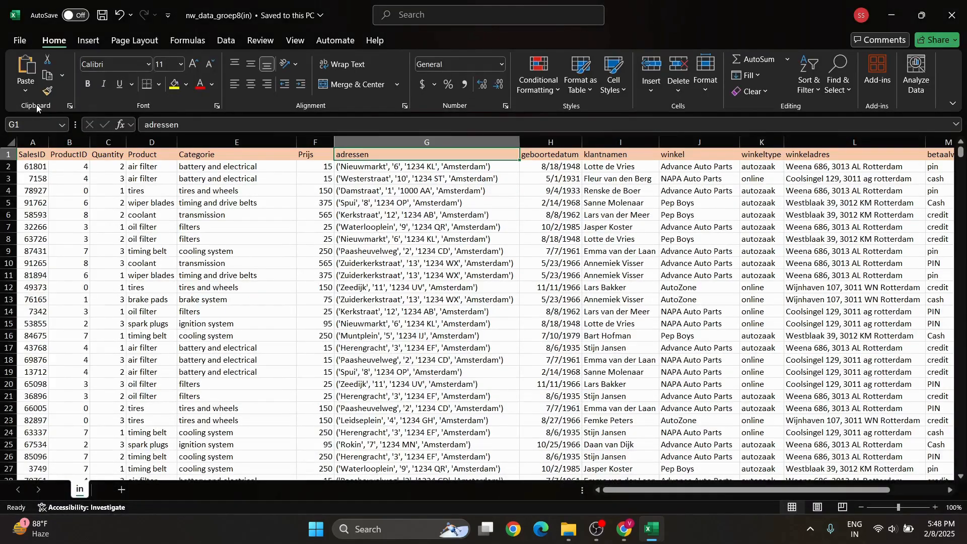
- Test the active-row highlighting by selecting cells in different rows of the adressen column
click(427, 250)
click(429, 216)
click(430, 200)
click(436, 180)
click(433, 203)
click(431, 226)
click(428, 241)
click(428, 252)
click(424, 275)
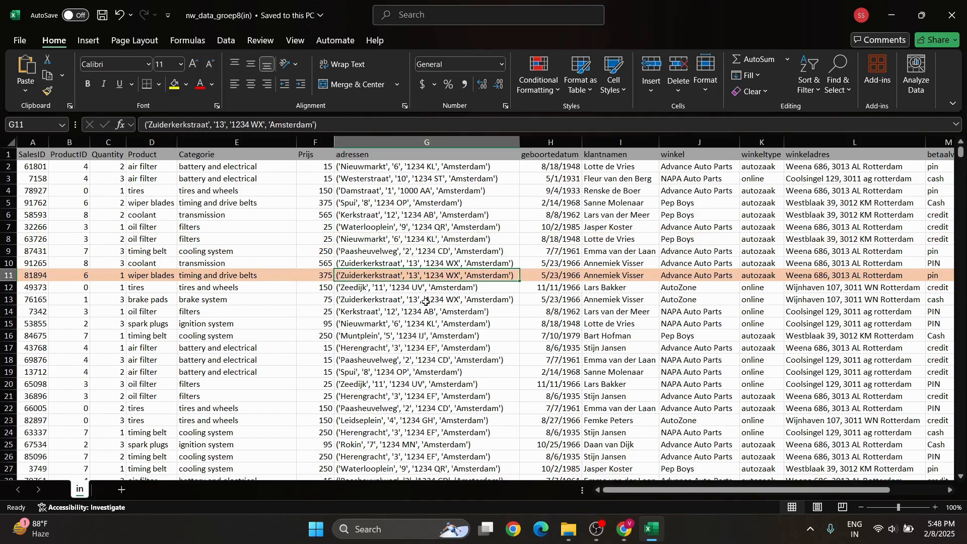
click(420, 226)
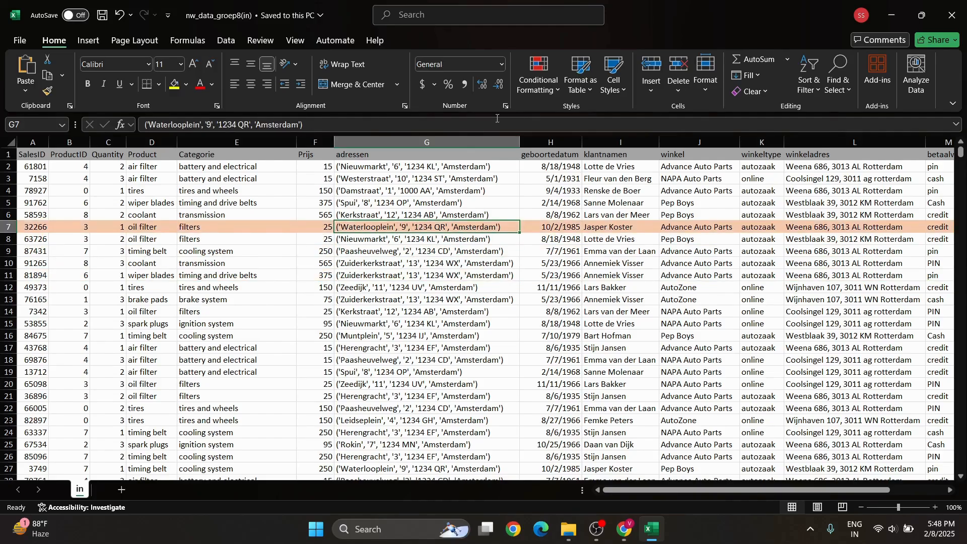
- Review the existing row-highlighting rule in the Conditional Formatting Rules Manager and close it without changes
click(522, 90)
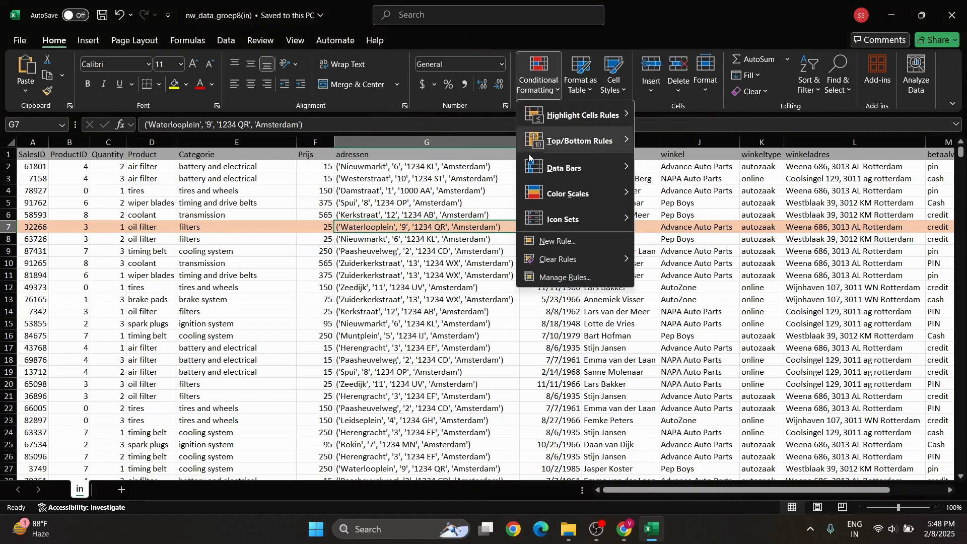
click(556, 278)
click(439, 204)
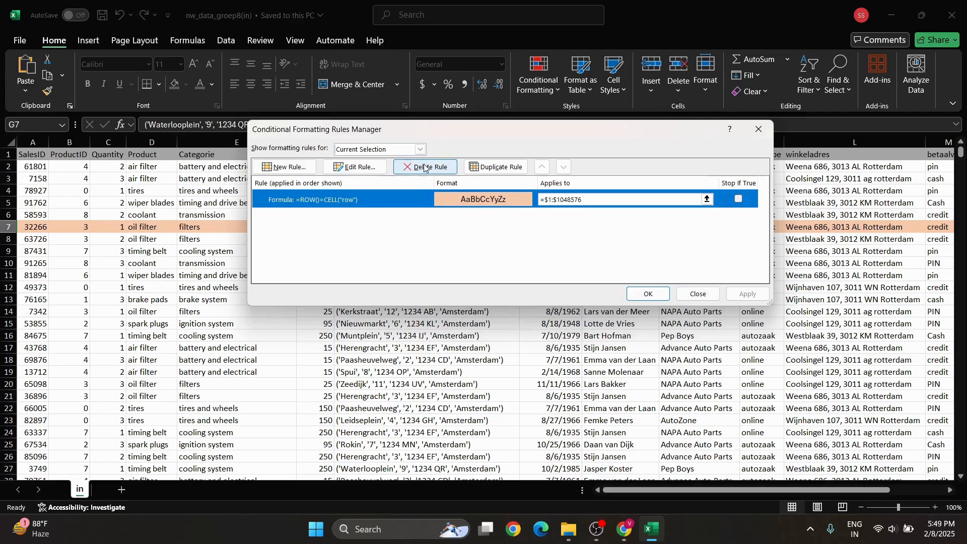
click(648, 293)
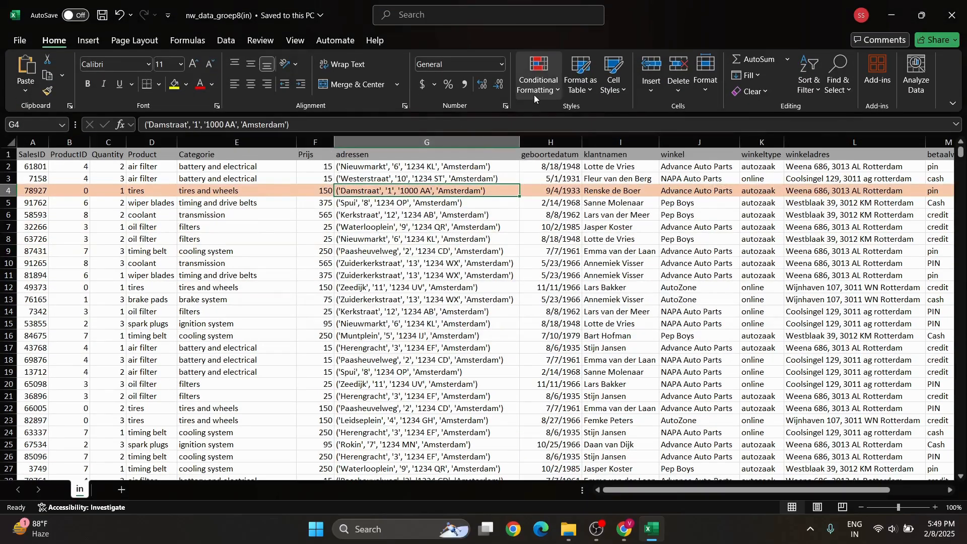
- Start a new conditional formatting rule for cell G4 that uses the formula =column()=cell("col")
click(534, 414)
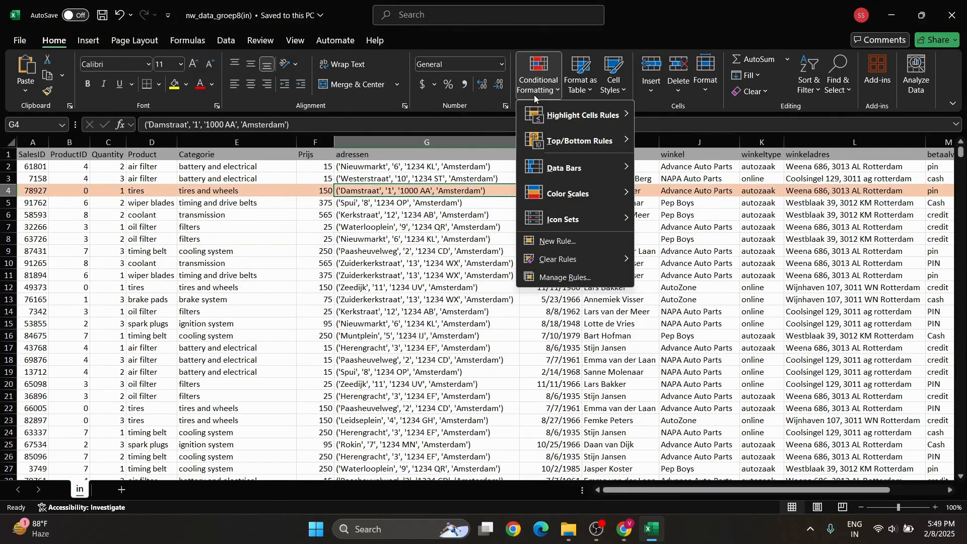
click(564, 242)
click(451, 197)
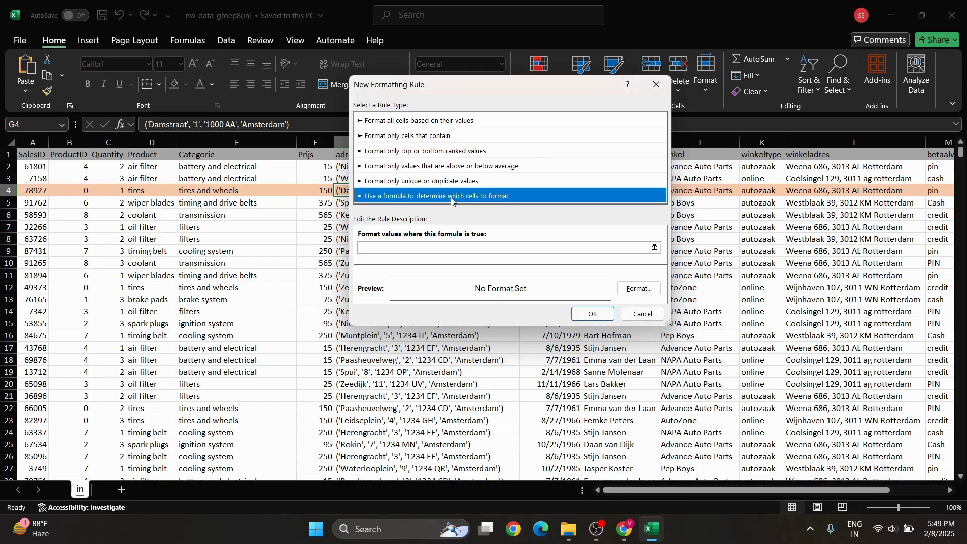
click(436, 249)
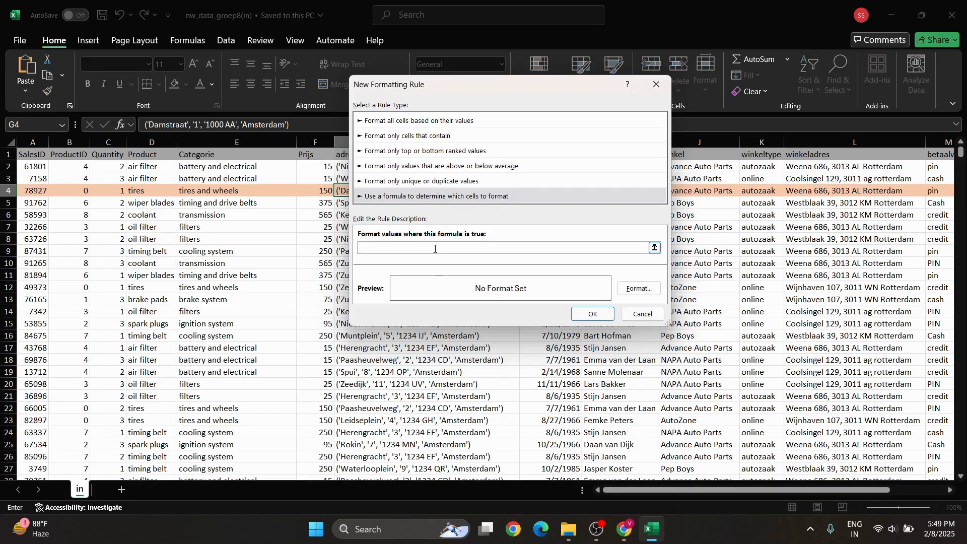
text(=column()=cell("col"))
- Give the column rule a light orange fill, apply it and select cell G7 to test it
click(639, 289)
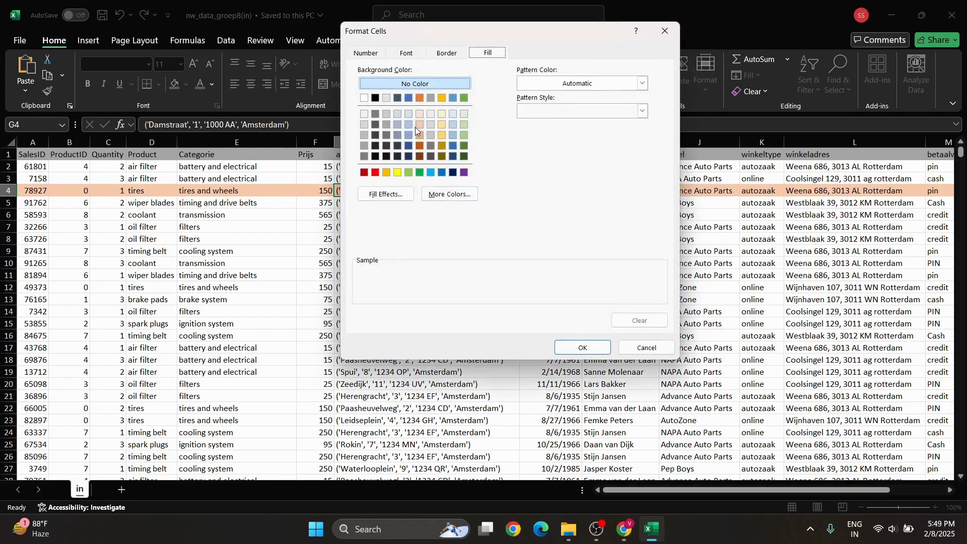
click(416, 127)
click(581, 347)
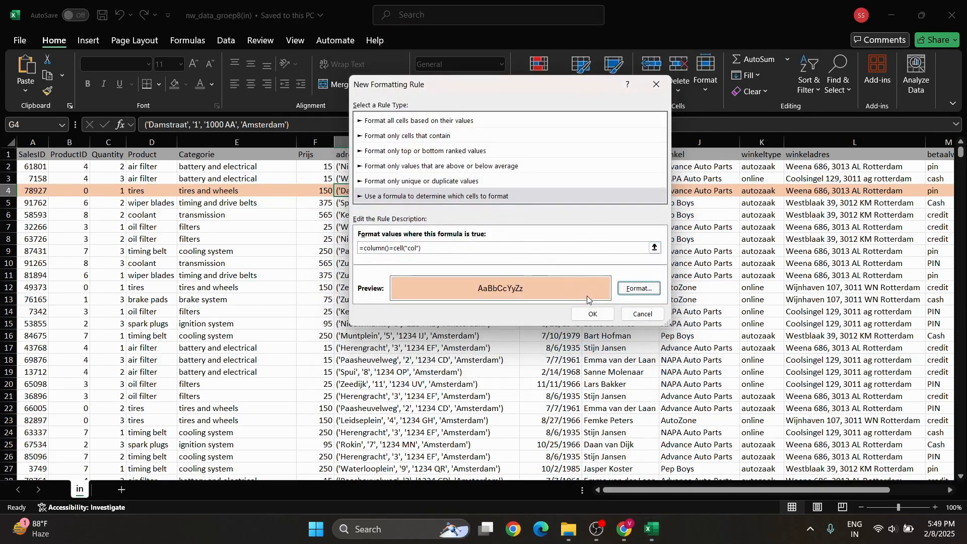
click(592, 314)
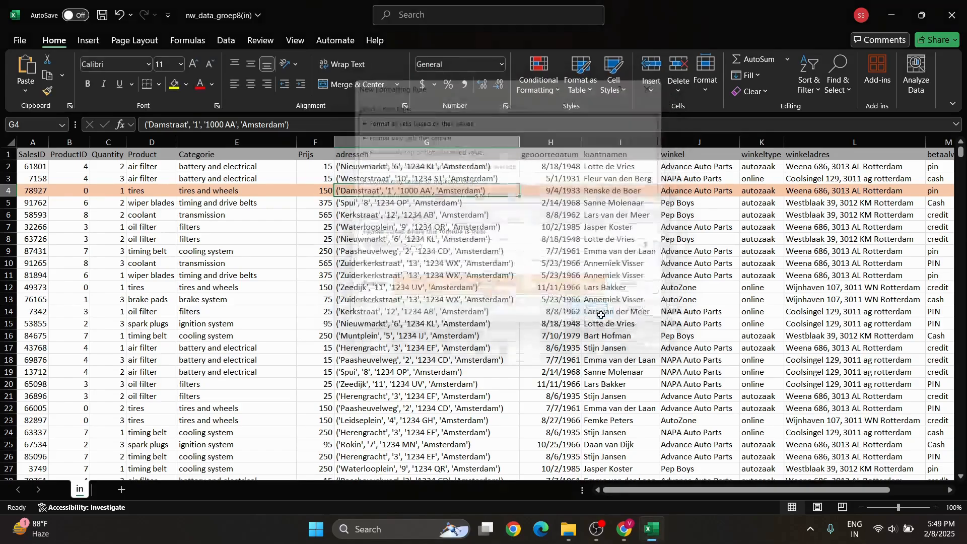
click(426, 226)
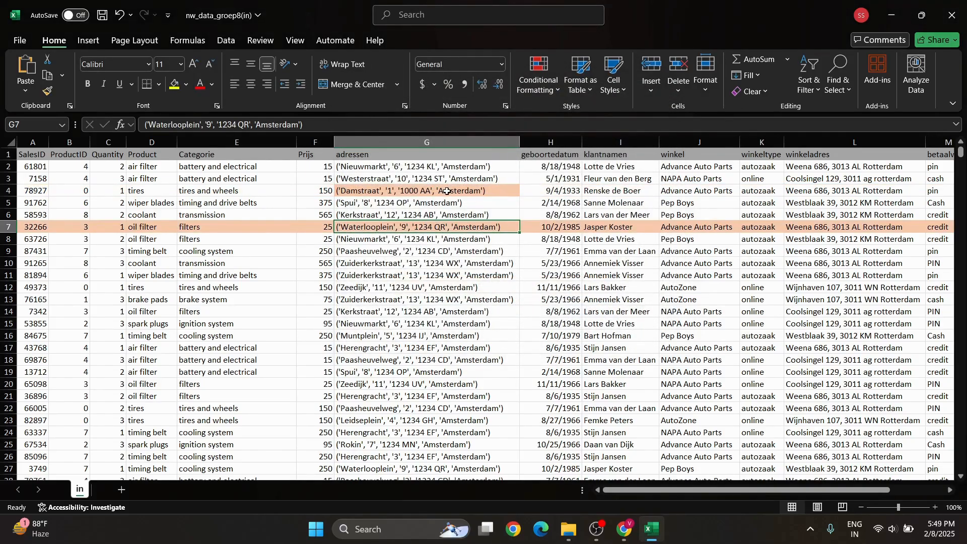
- Extend the column highlighting rule to the whole sheet by copying the row rule's range =$1:$1048576 into it, and apply it
click(448, 191)
click(531, 94)
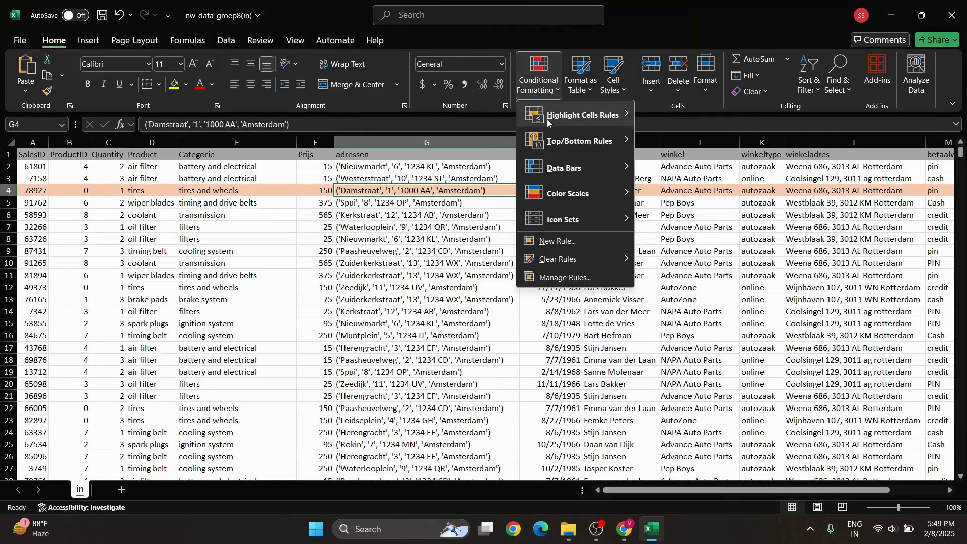
click(555, 277)
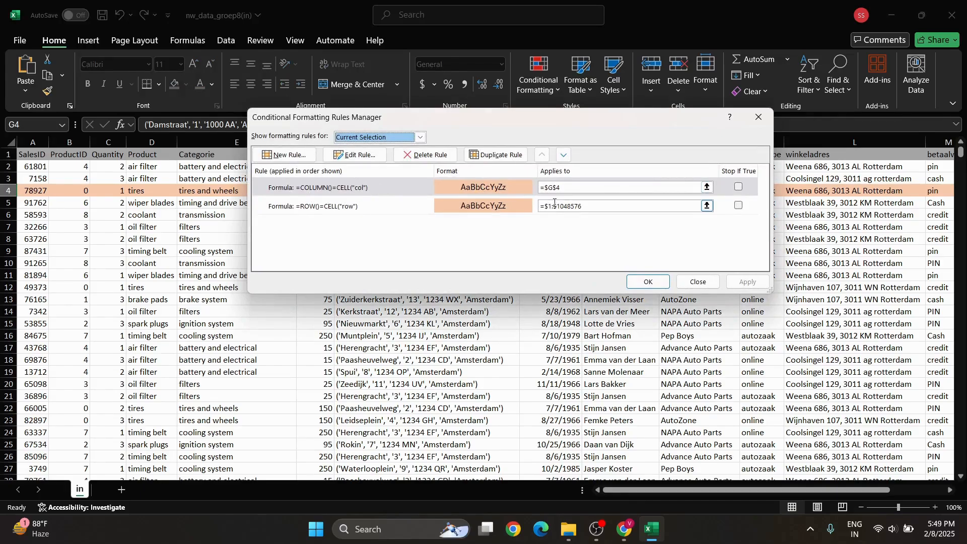
drag(540, 206, 611, 210)
key(ctrl+c)
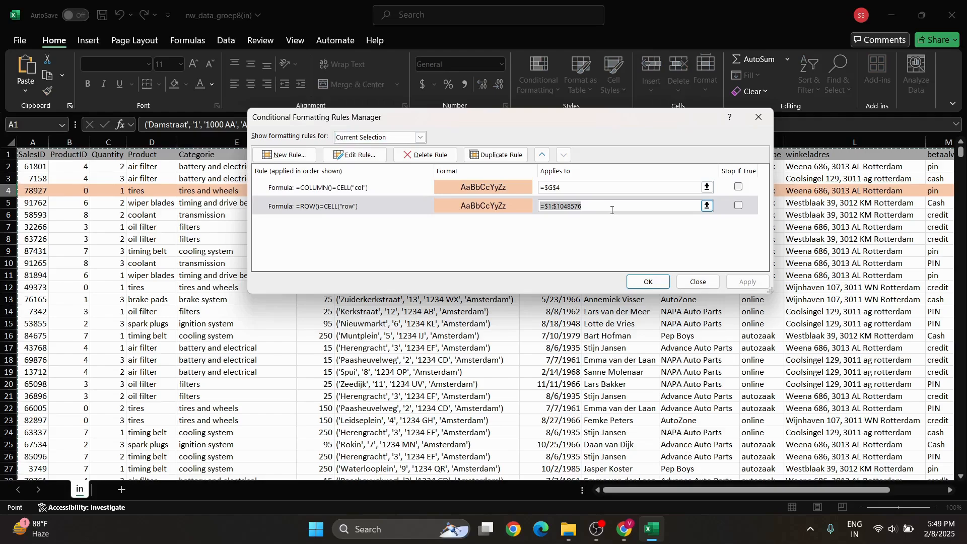
click(579, 195)
drag(542, 187, 584, 197)
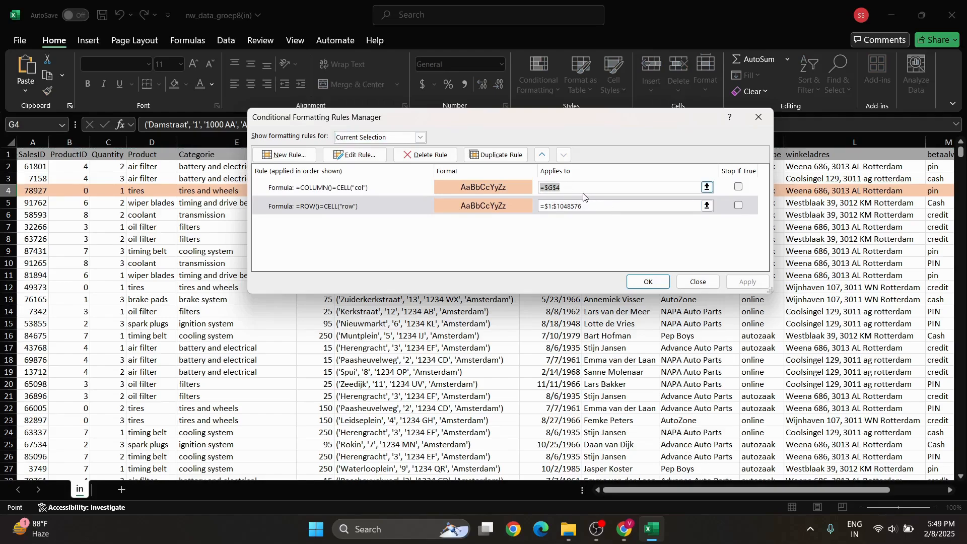
key(ctrl+v)
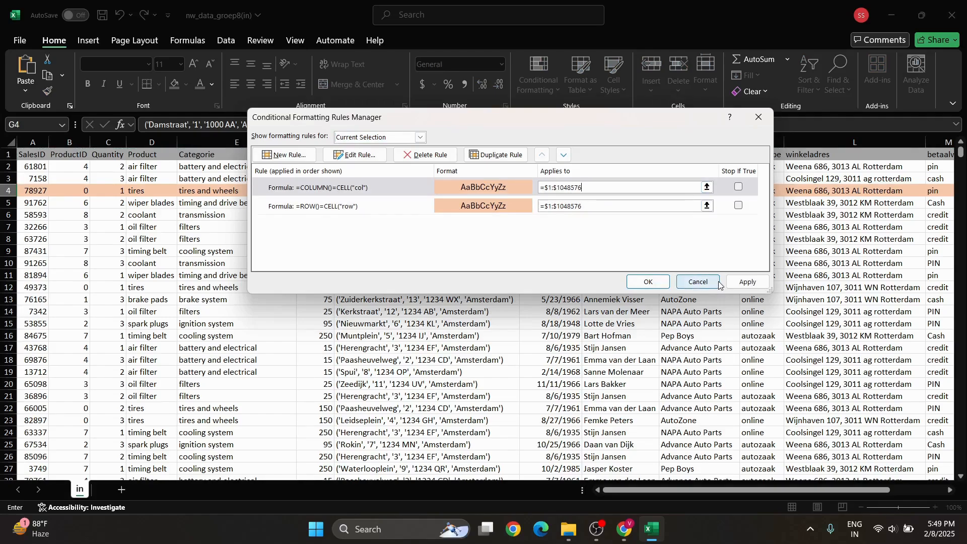
click(748, 281)
click(648, 282)
- Test the combined row and column highlighting by selecting cells in the adressen, geboortedatum, klantnamen and Categorie columns
click(436, 288)
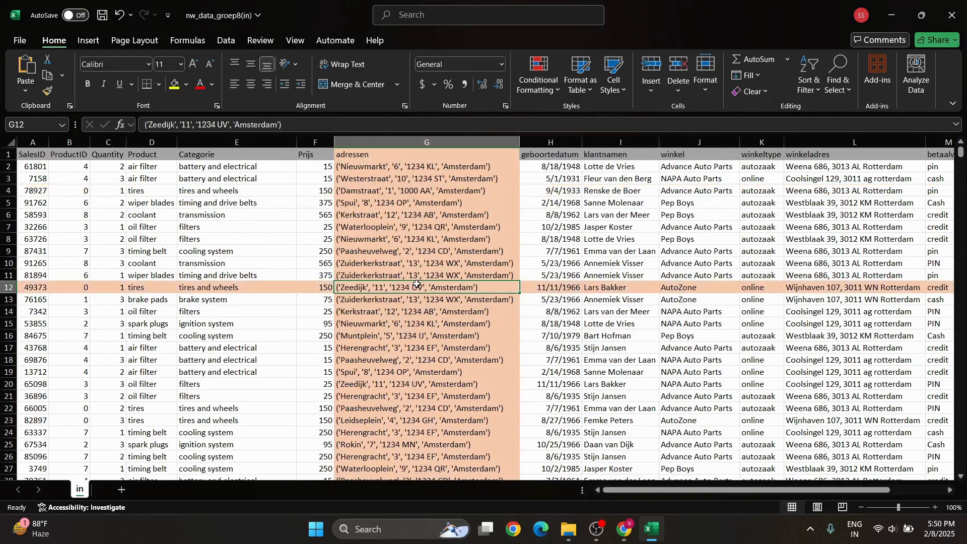
click(360, 249)
click(530, 302)
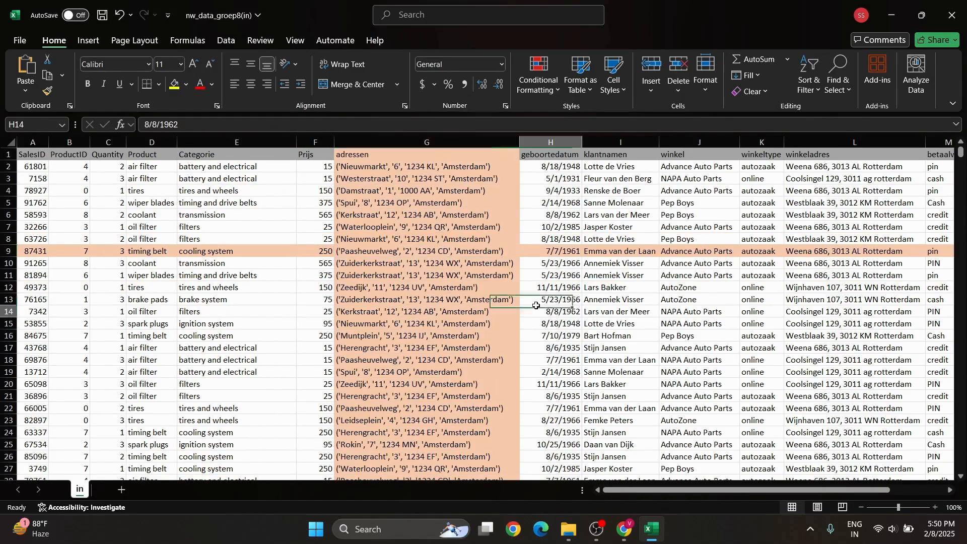
click(614, 289)
click(512, 258)
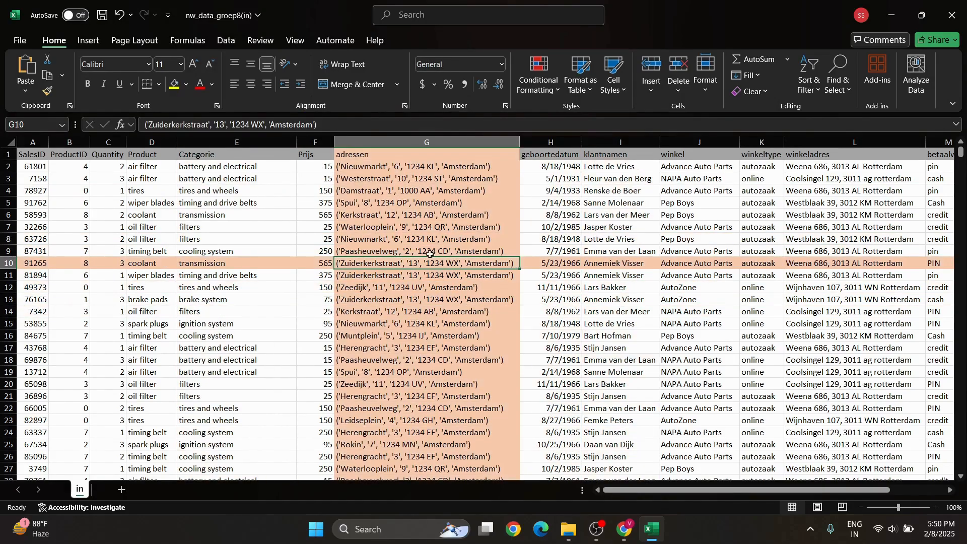
click(402, 240)
click(234, 228)
click(232, 207)
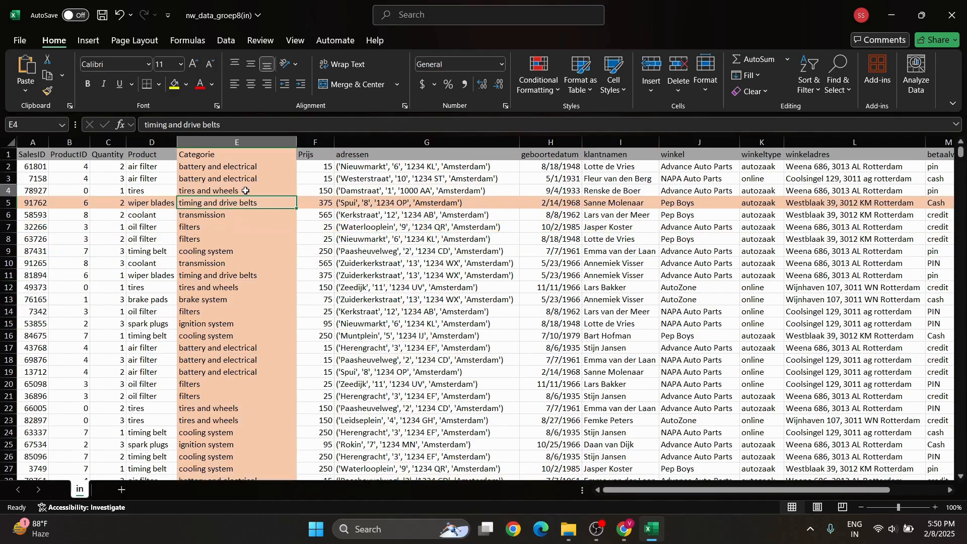
click(244, 191)
click(402, 215)
click(491, 265)
click(621, 238)
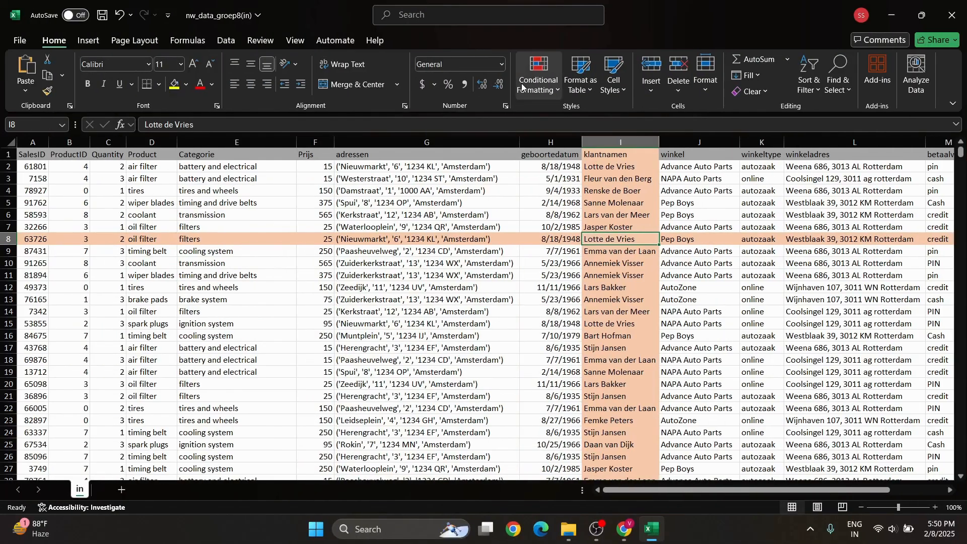
- Delete both the row and the column conditional formatting rules and apply the change
click(522, 87)
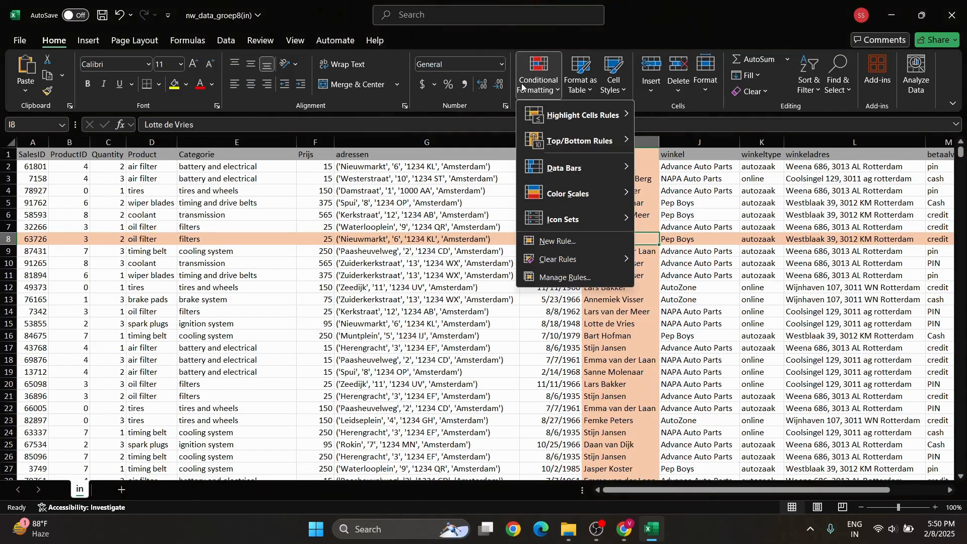
click(546, 278)
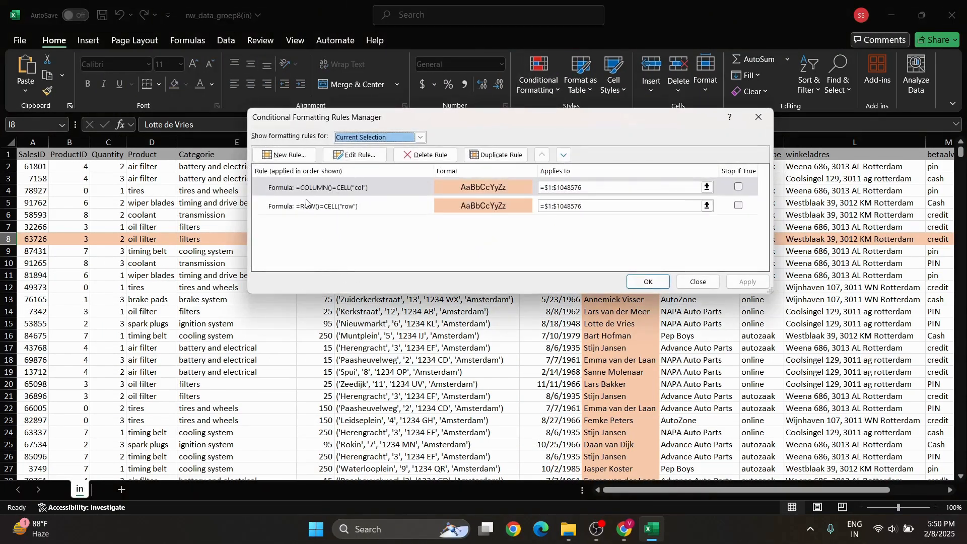
click(738, 186)
click(736, 205)
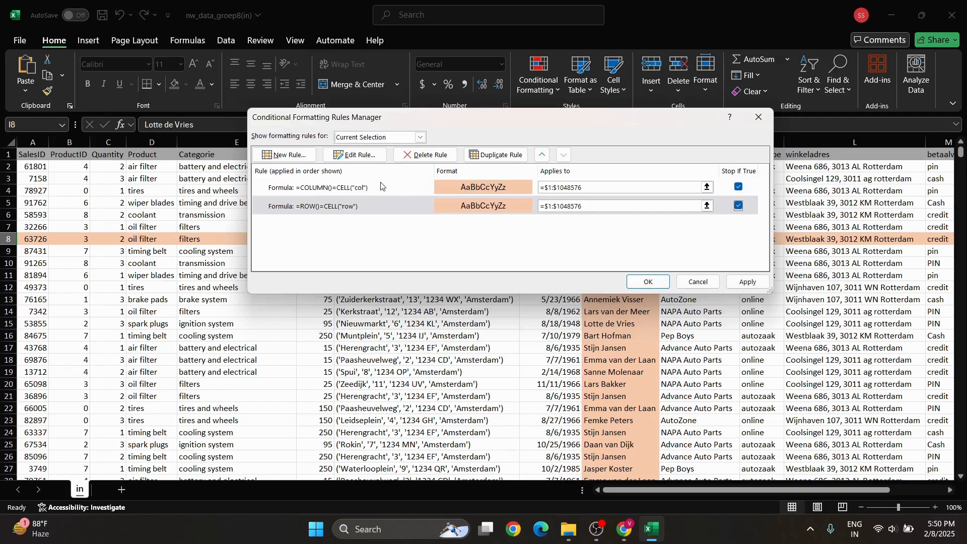
click(418, 156)
click(418, 156)
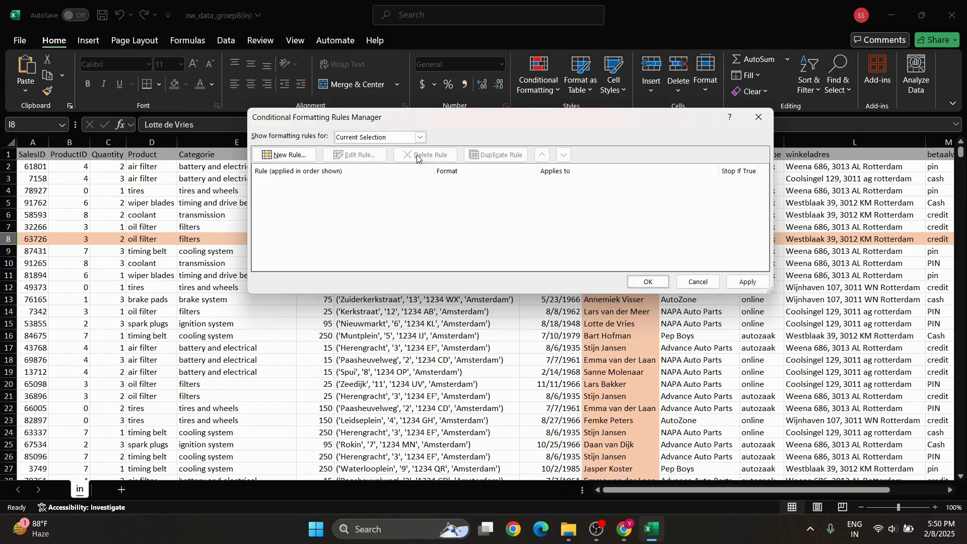
click(748, 282)
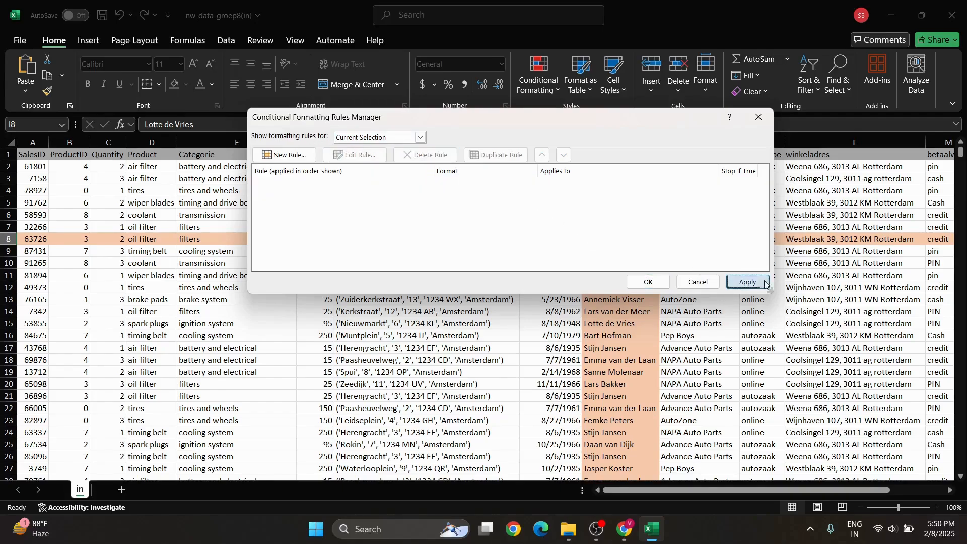
click(648, 280)
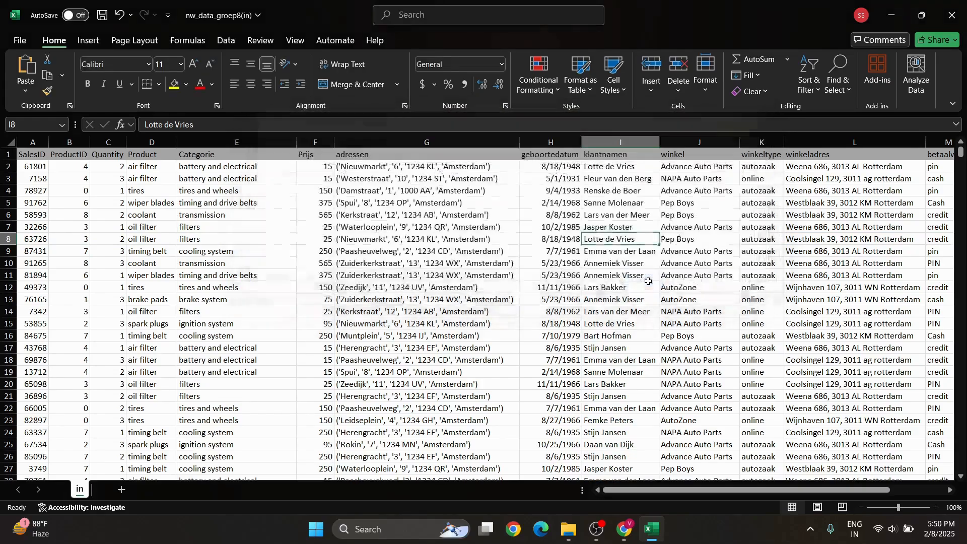
- Delete the Worksheet_SelectionChange procedure from the sheet's code module and close the Visual Basic editor
right_click(85, 491)
click(114, 366)
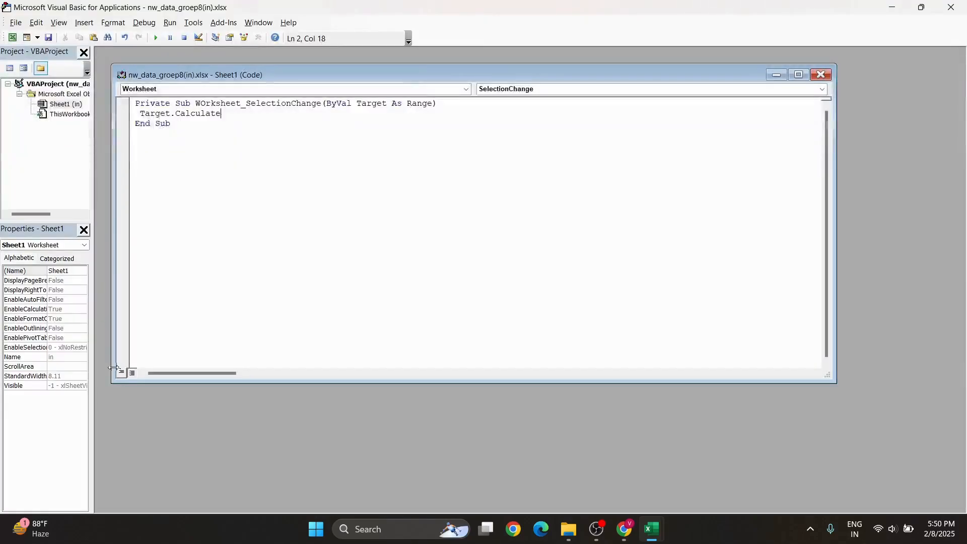
drag(210, 127, 111, 101)
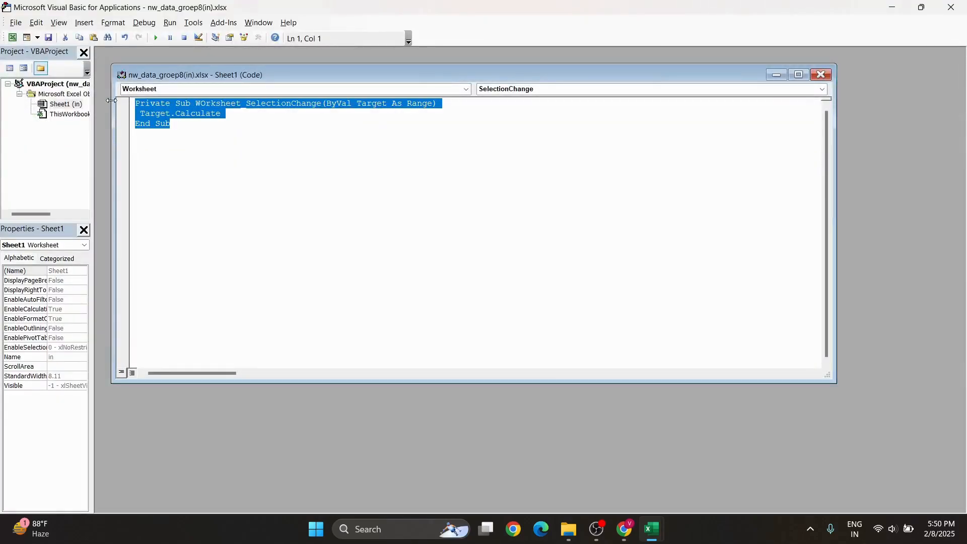
key(Delete)
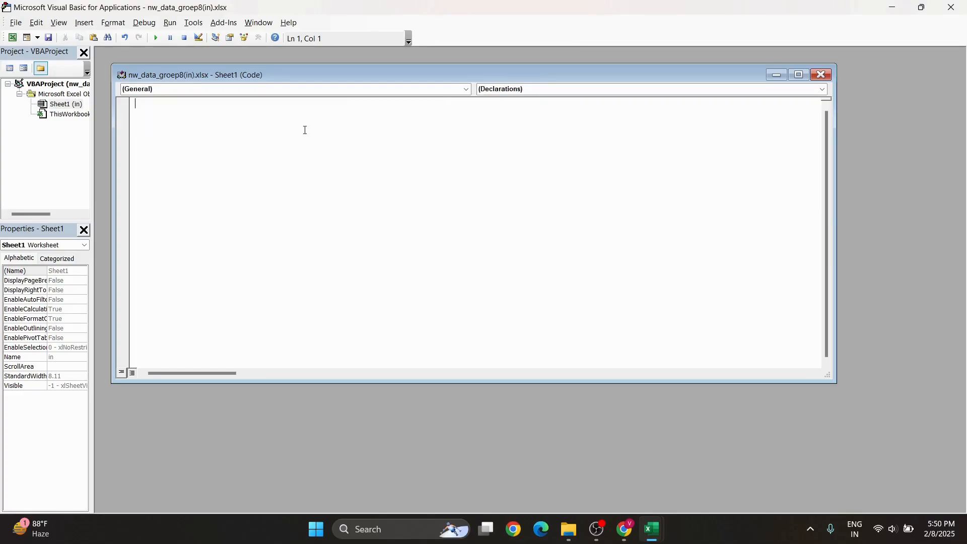
click(821, 74)
click(952, 7)
- Start a formula-based conditional formatting rule for cell G9 with =or(row()=cell("row"),column()=cell("col"))
click(440, 254)
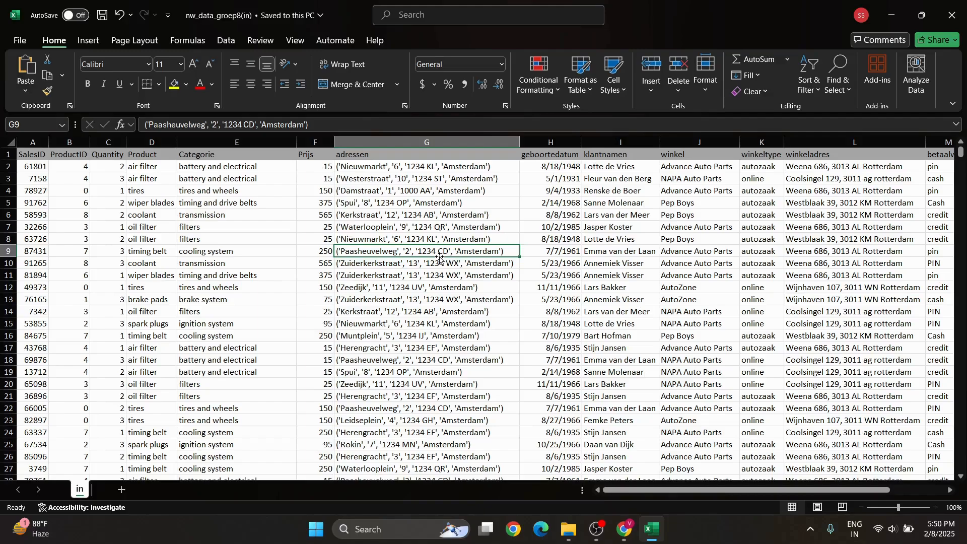
click(538, 75)
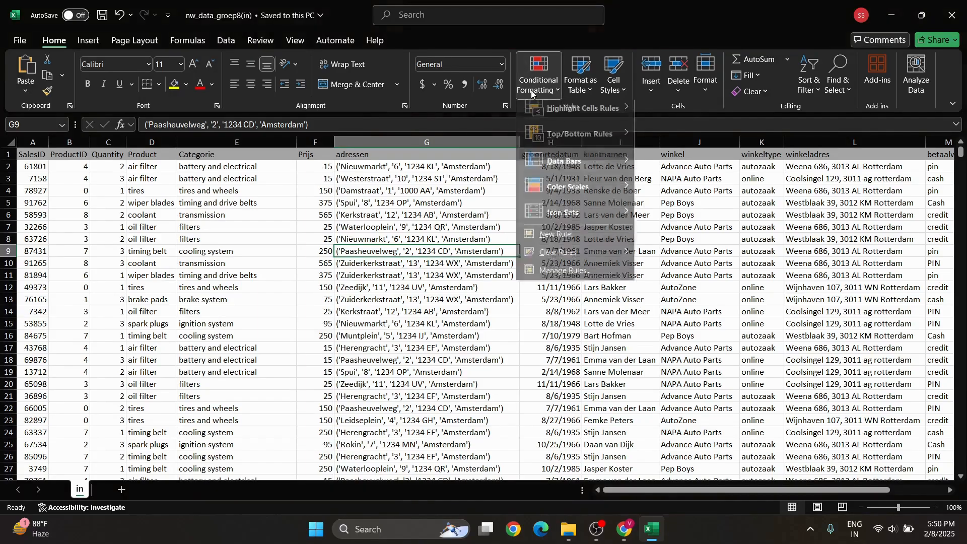
click(558, 240)
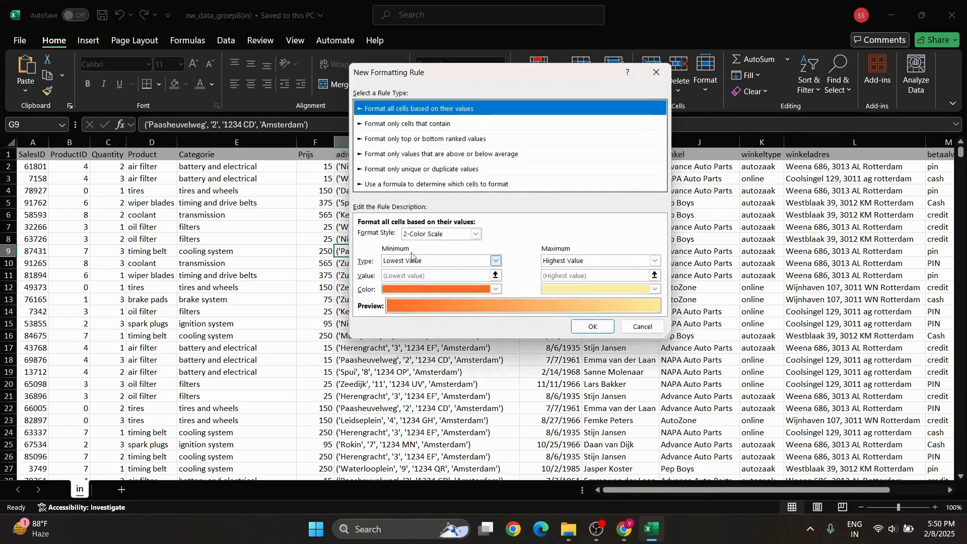
click(439, 184)
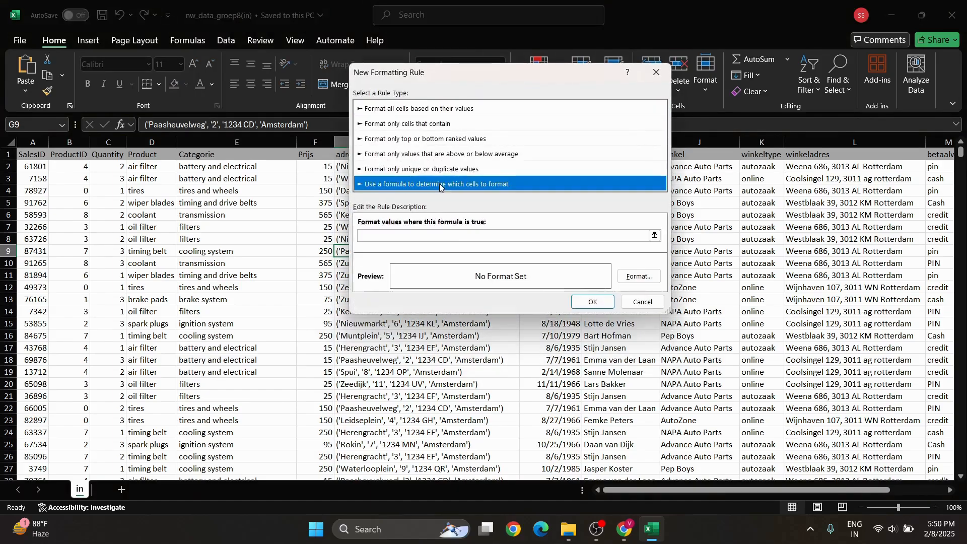
click(462, 232)
text(=or)
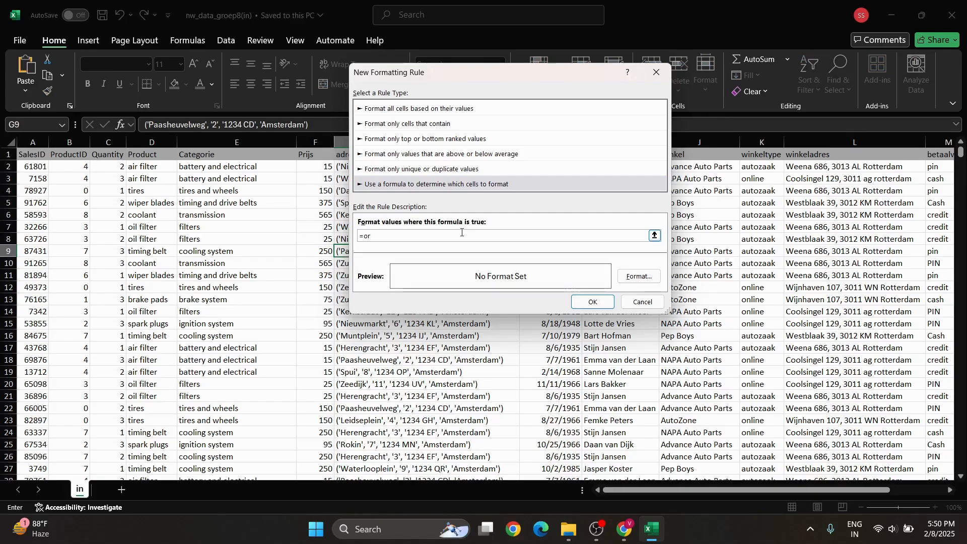
text(w()
text(("row"))
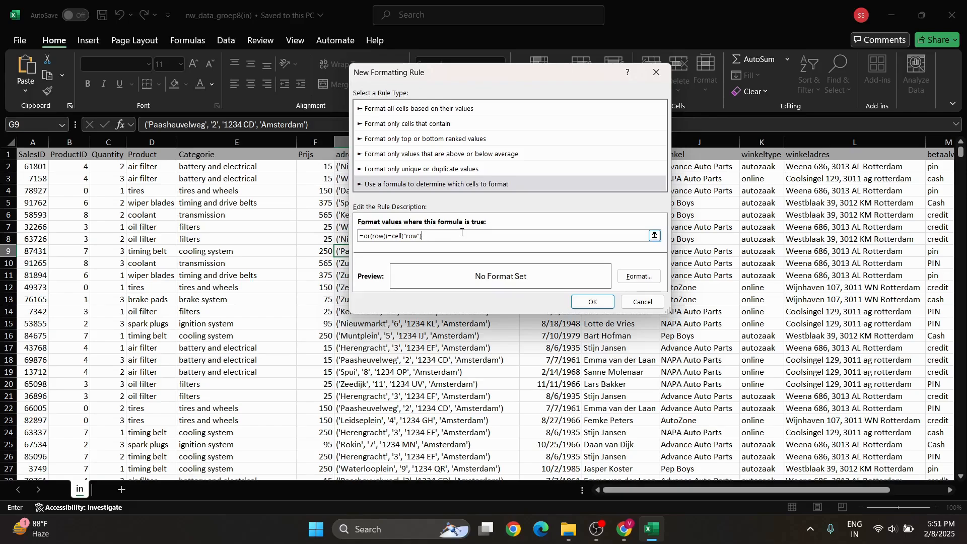
text(,co)
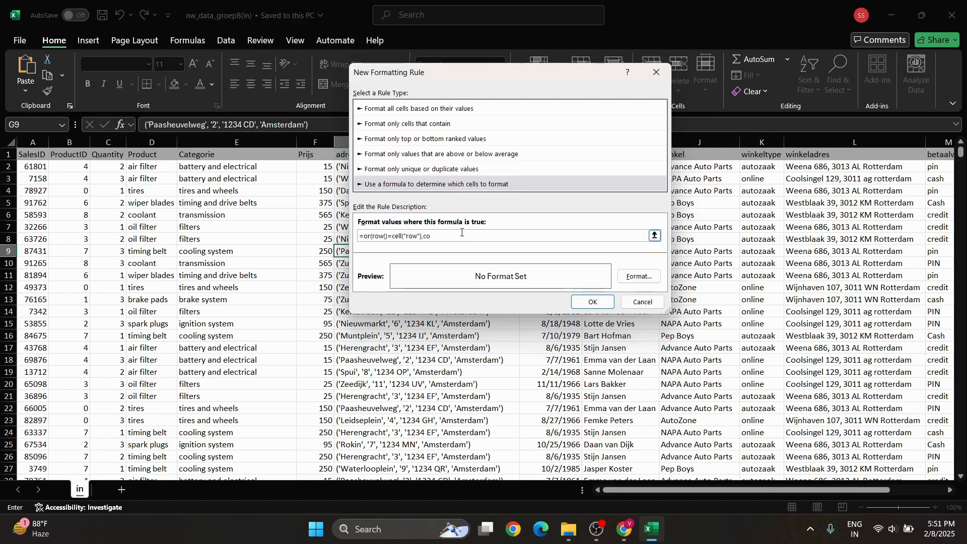
text(lumn)
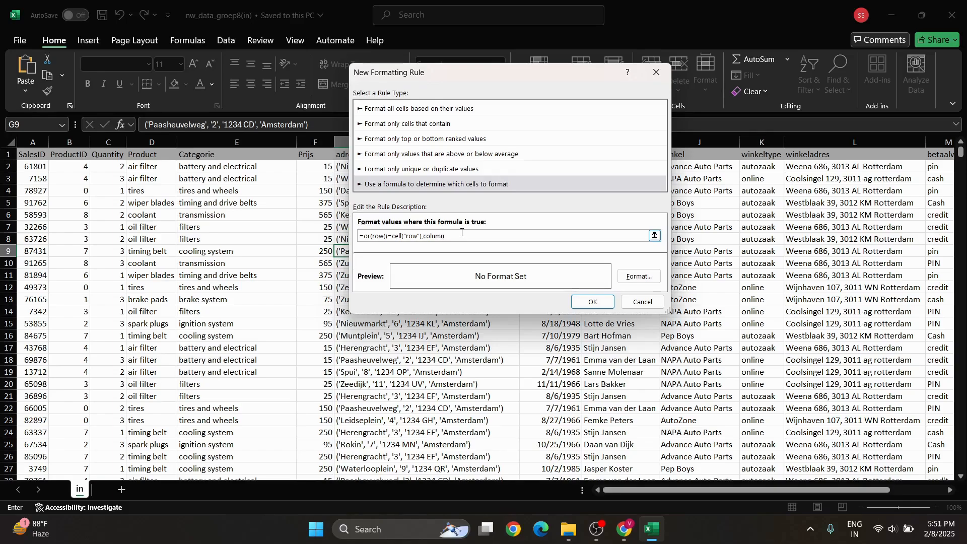
text(()=)
text("))
- Give the OR-formula rule a light orange fill and create it
click(639, 276)
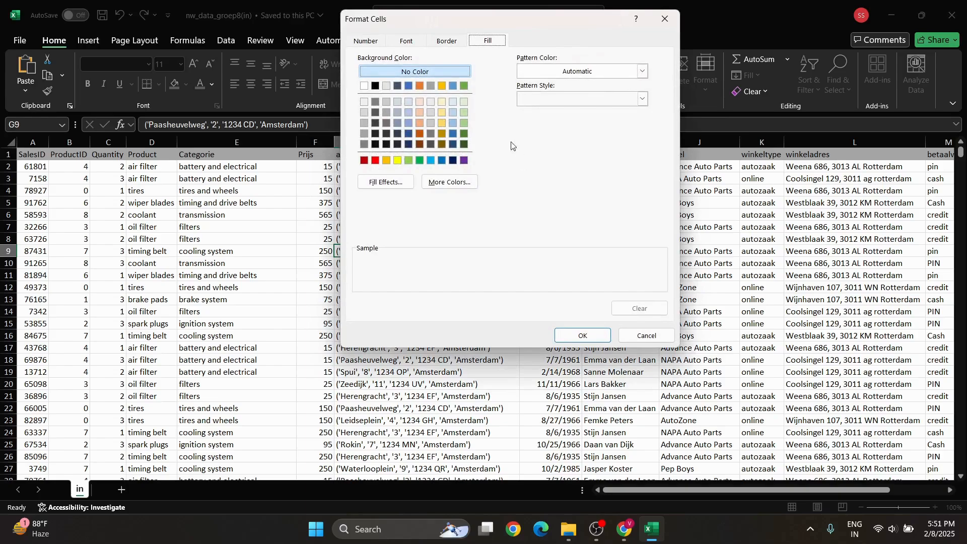
click(418, 112)
click(582, 335)
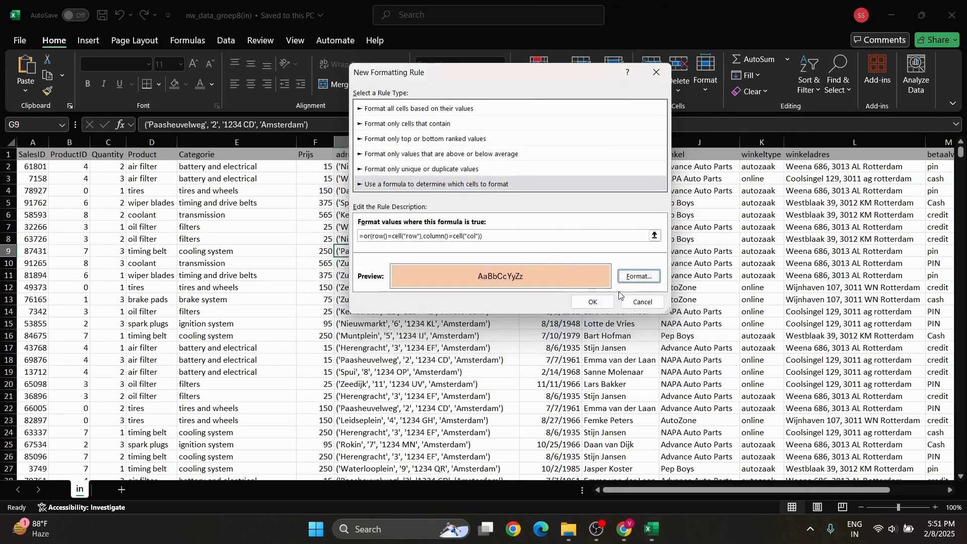
click(593, 302)
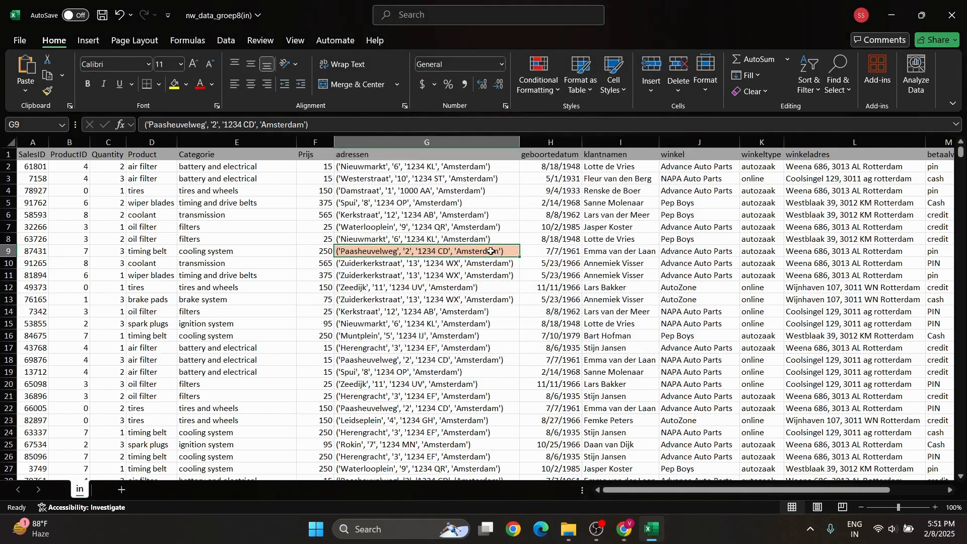
- Change the range of the OR-formula rule to the entire sheet, =$1:$1048576, and apply it
click(538, 81)
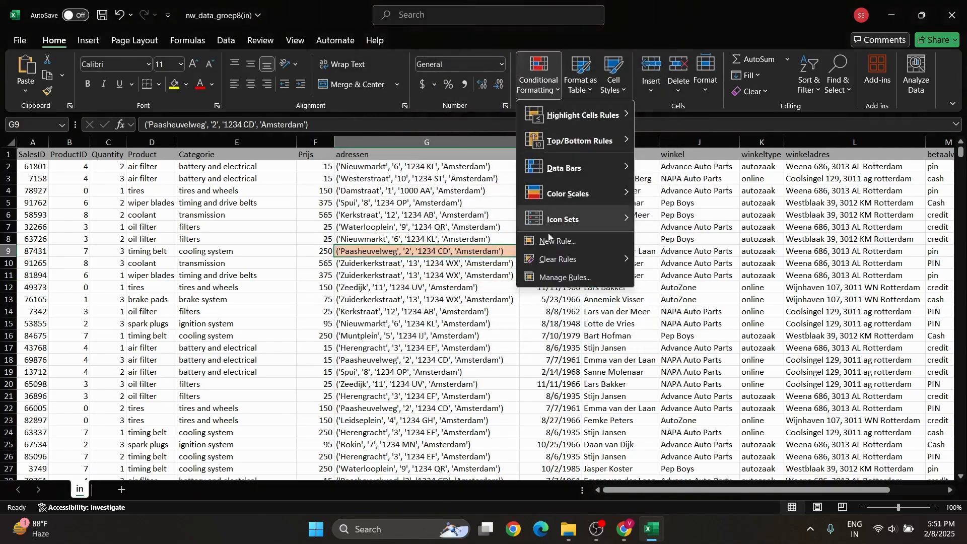
click(550, 277)
click(559, 175)
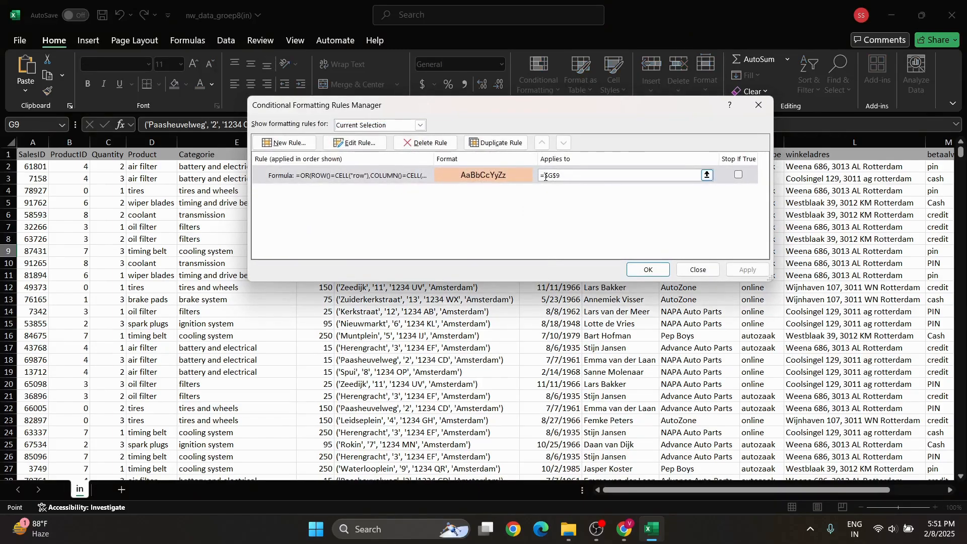
drag(544, 177, 584, 178)
click(9, 144)
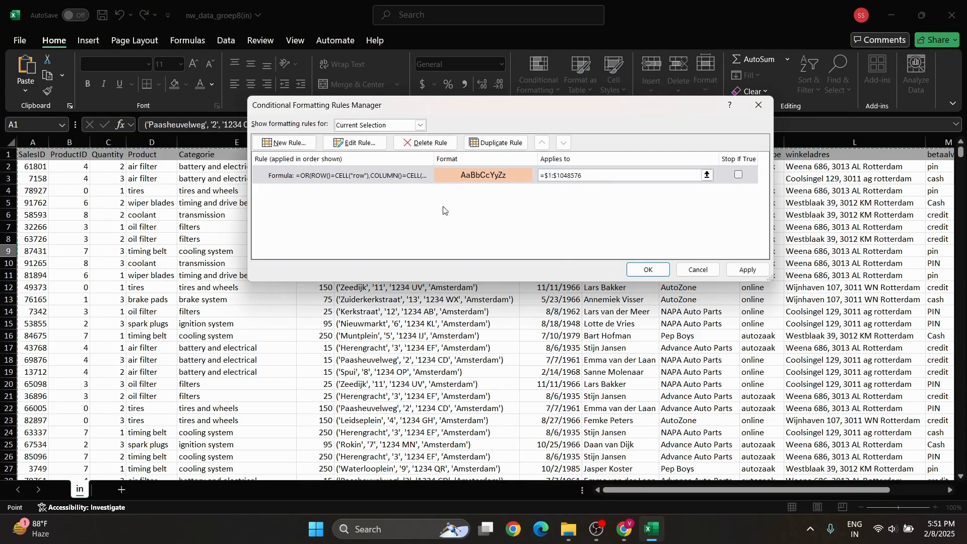
click(742, 275)
click(662, 274)
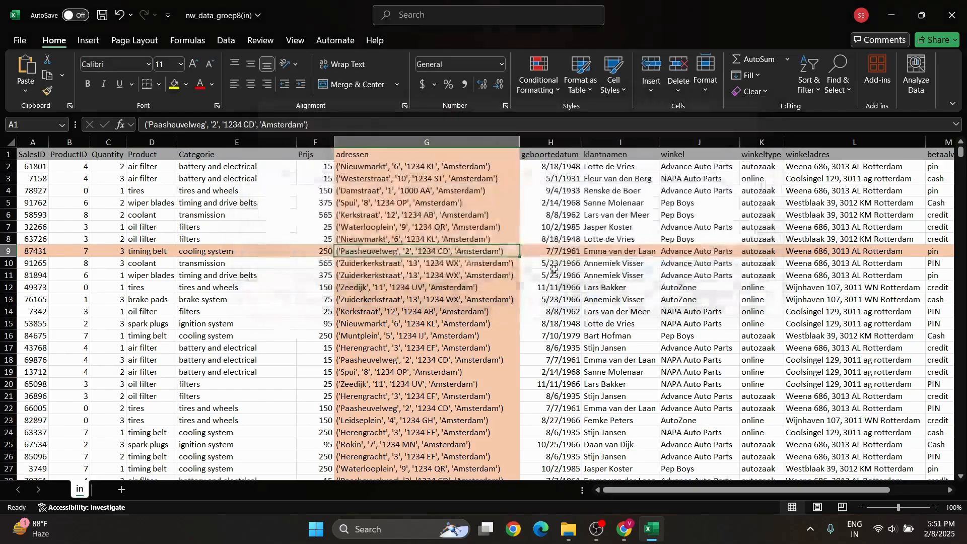
- Test the OR-formula highlighting by selecting cells in different rows and columns, ending on G12
click(456, 261)
click(652, 310)
click(432, 289)
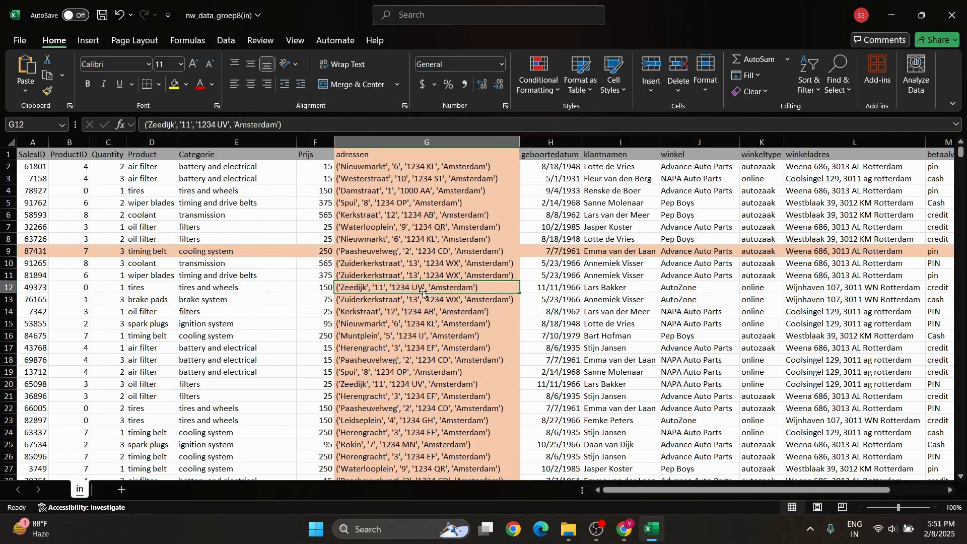
- Add a Worksheet_SelectionChange(ByVal Target As Range) procedure containing Target.Calculate to the "in" sheet's code, save the workbook, and return to the sheet
right_click(81, 492)
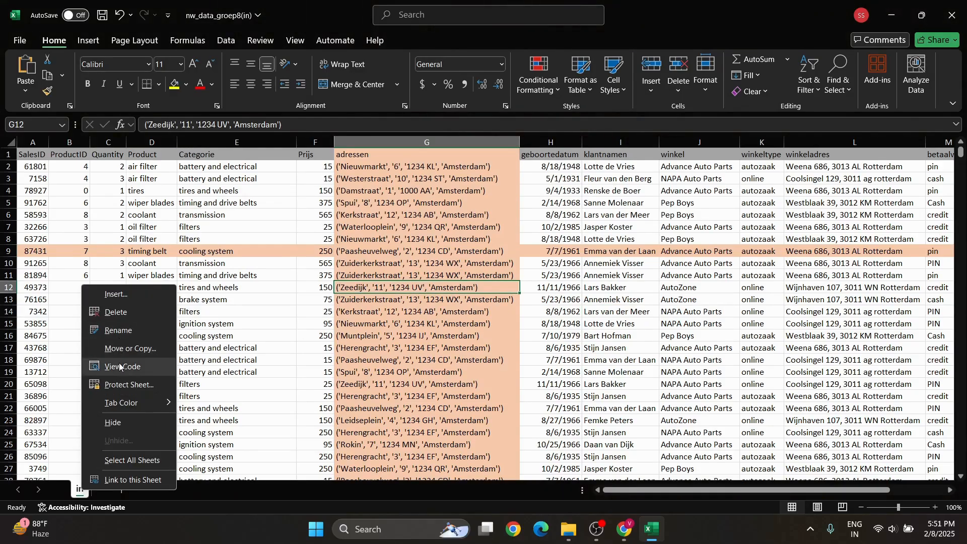
click(119, 365)
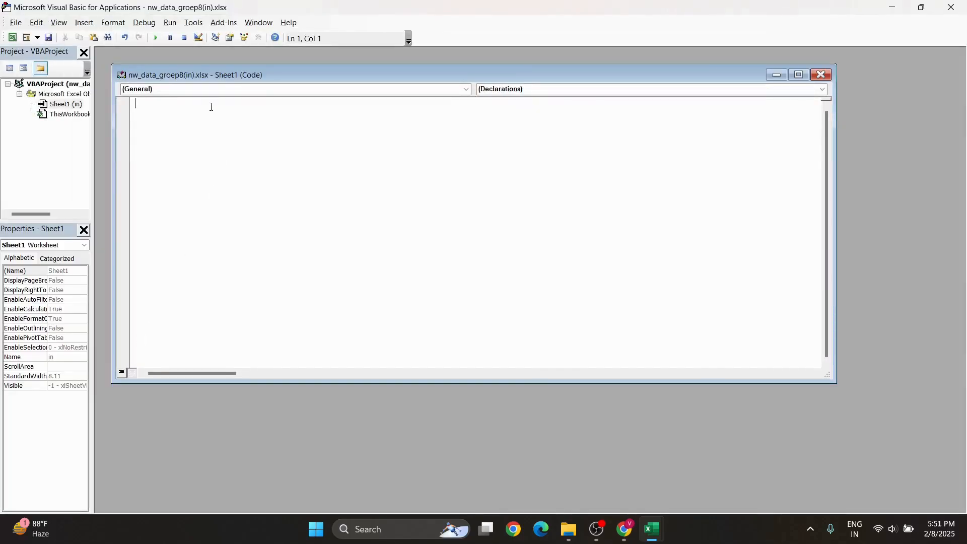
text(Private Sub WOrksheet_SelectionChange(ByVal Target As Range)  Target.Calculate End Sub)
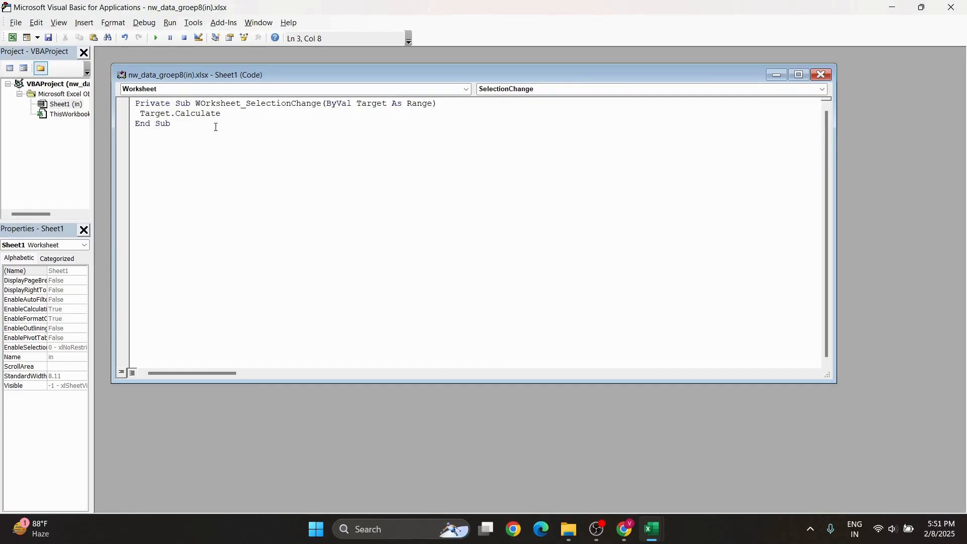
key(ctrl+s)
click(302, 327)
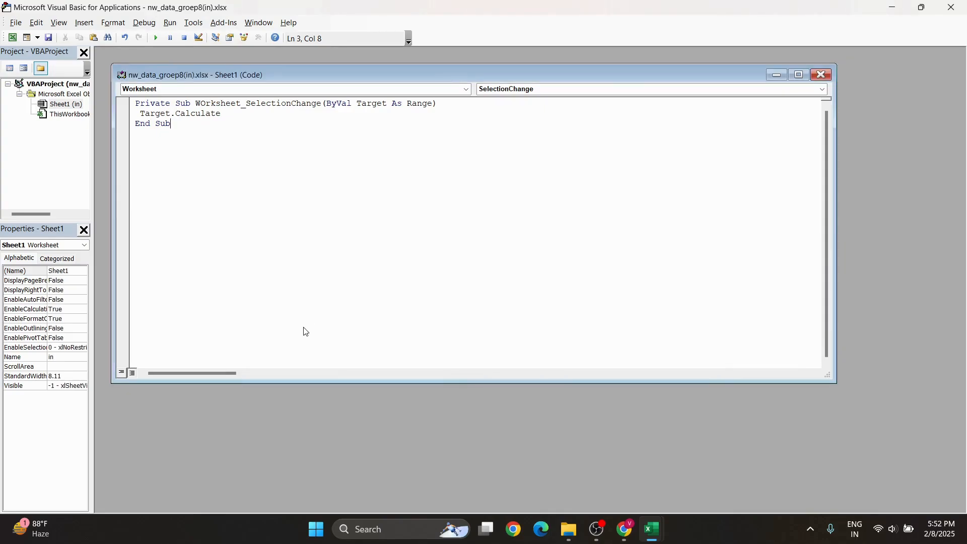
click(22, 25)
click(76, 108)
- Test the automatic row and column highlighting by moving the active cell through the data around columns D to H and rows 7 to 10
click(252, 179)
click(253, 225)
key(Right)
key(Right)
key(Down)
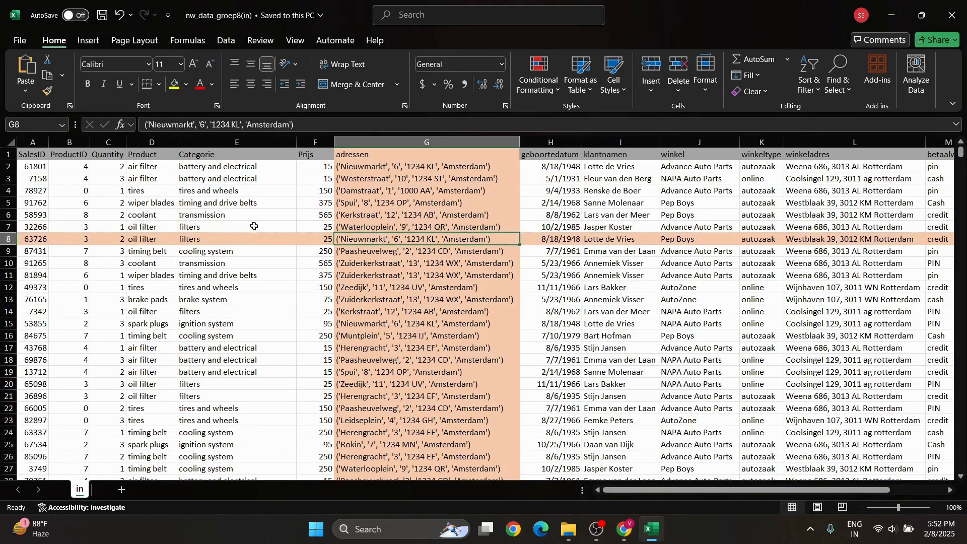
key(Left)
key(Left)
key(Left)
key(Down)
key(Right)
key(Right)
key(Right)
key(Right)
key(Left)
key(Up)
key(Left)
key(Down)
key(Down)
key(Left)
key(Left)
key(Up)
key(Right)
key(Right)
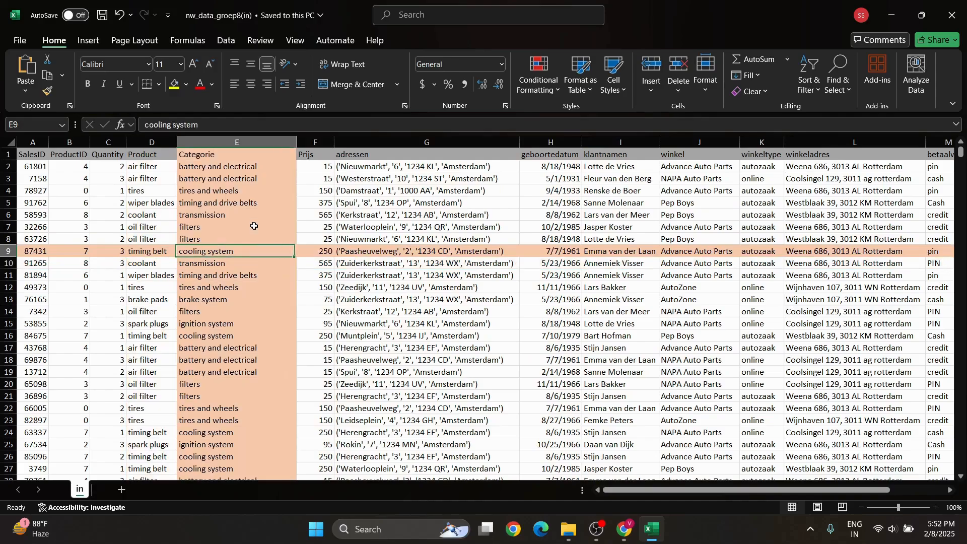
key(Right)
key(Up)
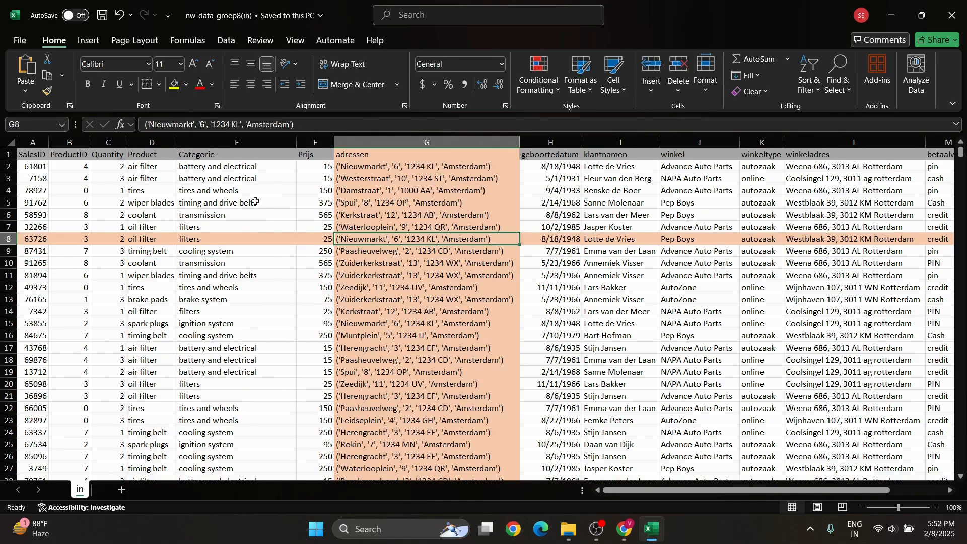
click(599, 397)
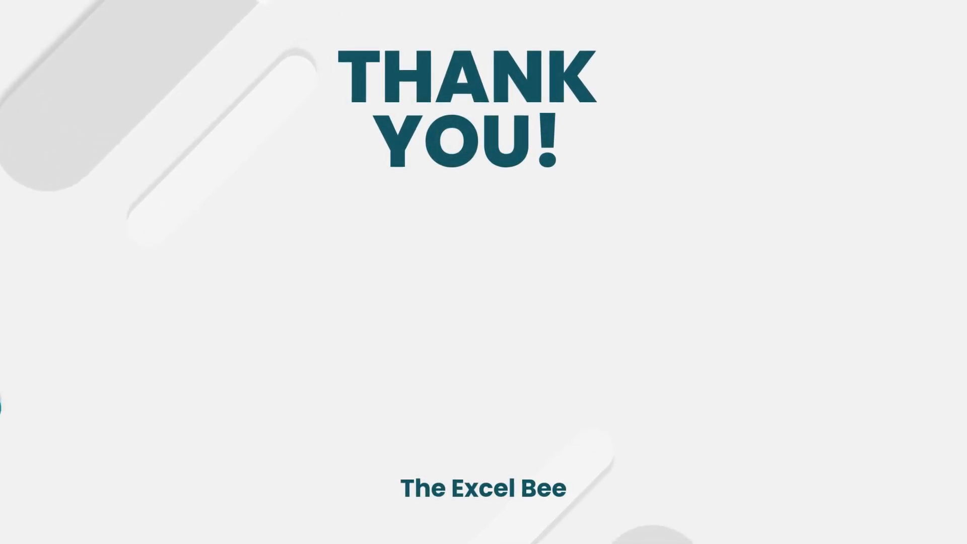